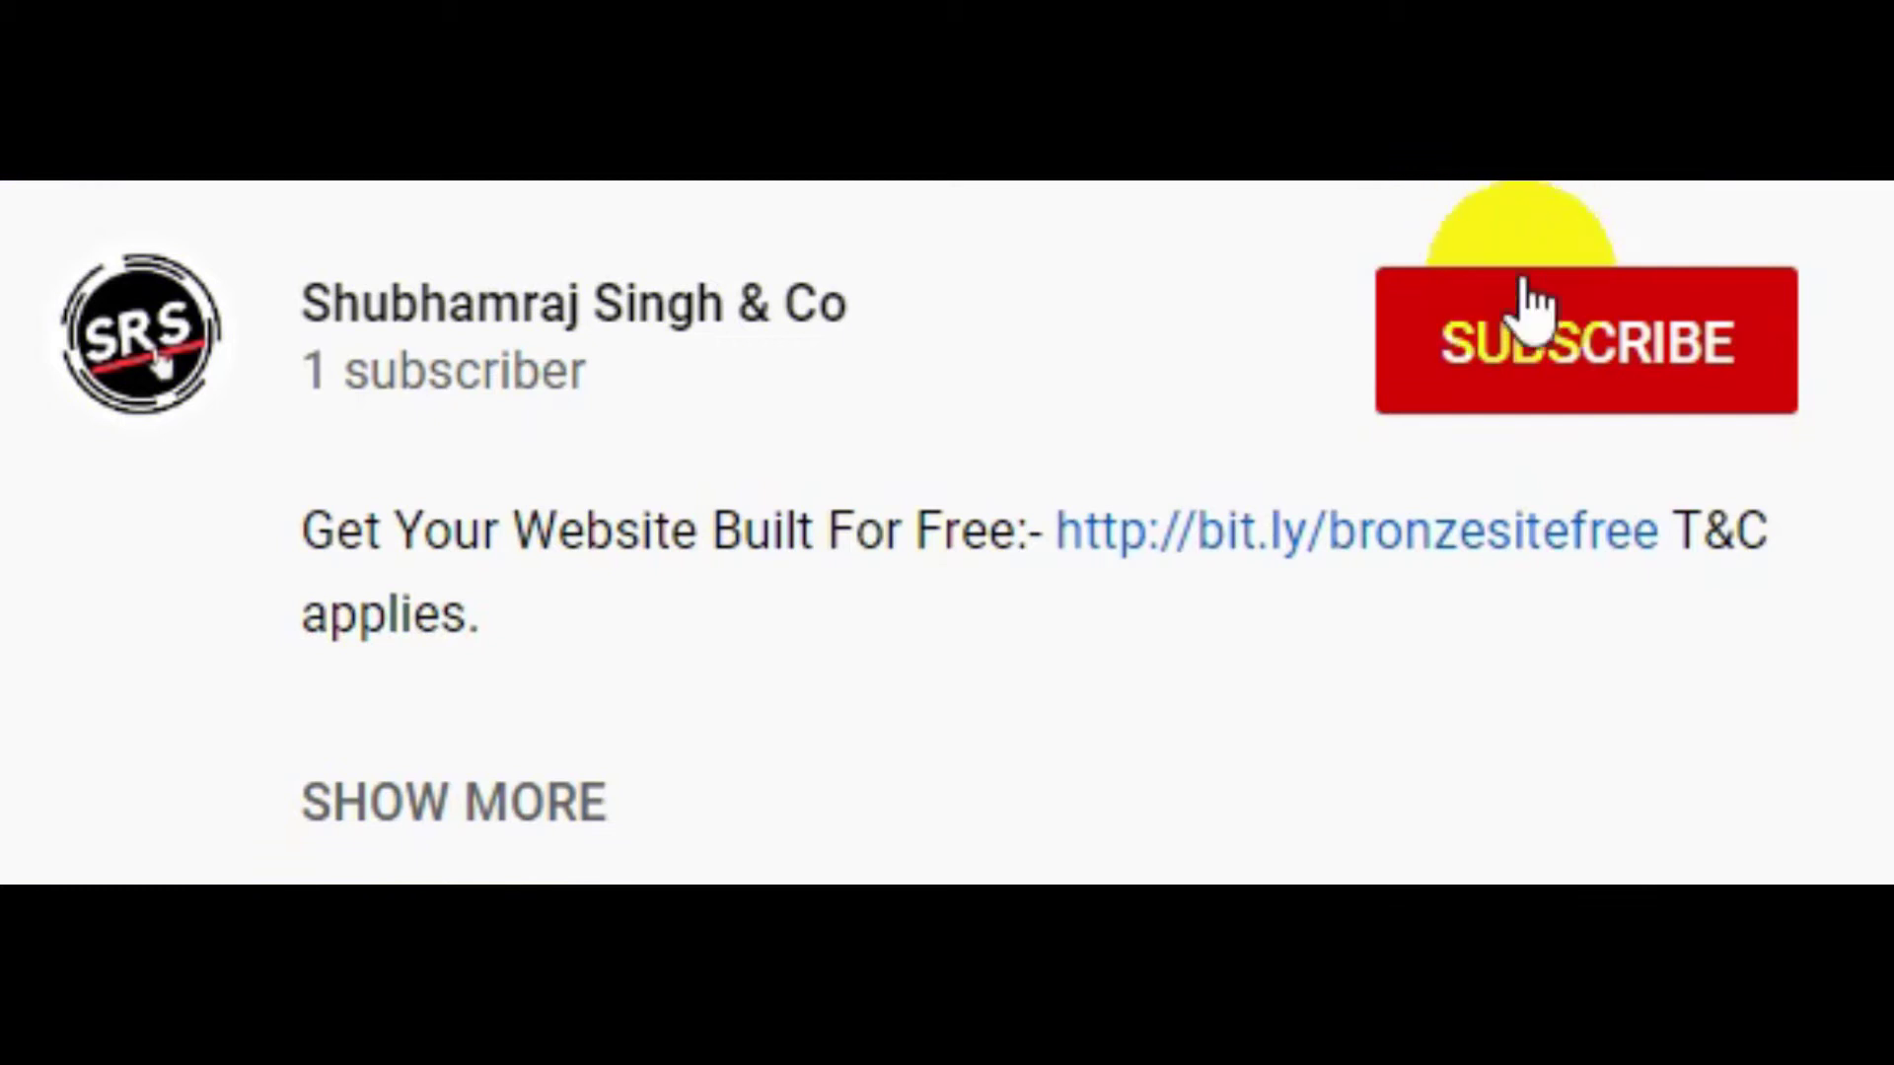
{"action": "left_click", "coordinate": [1533, 364]}
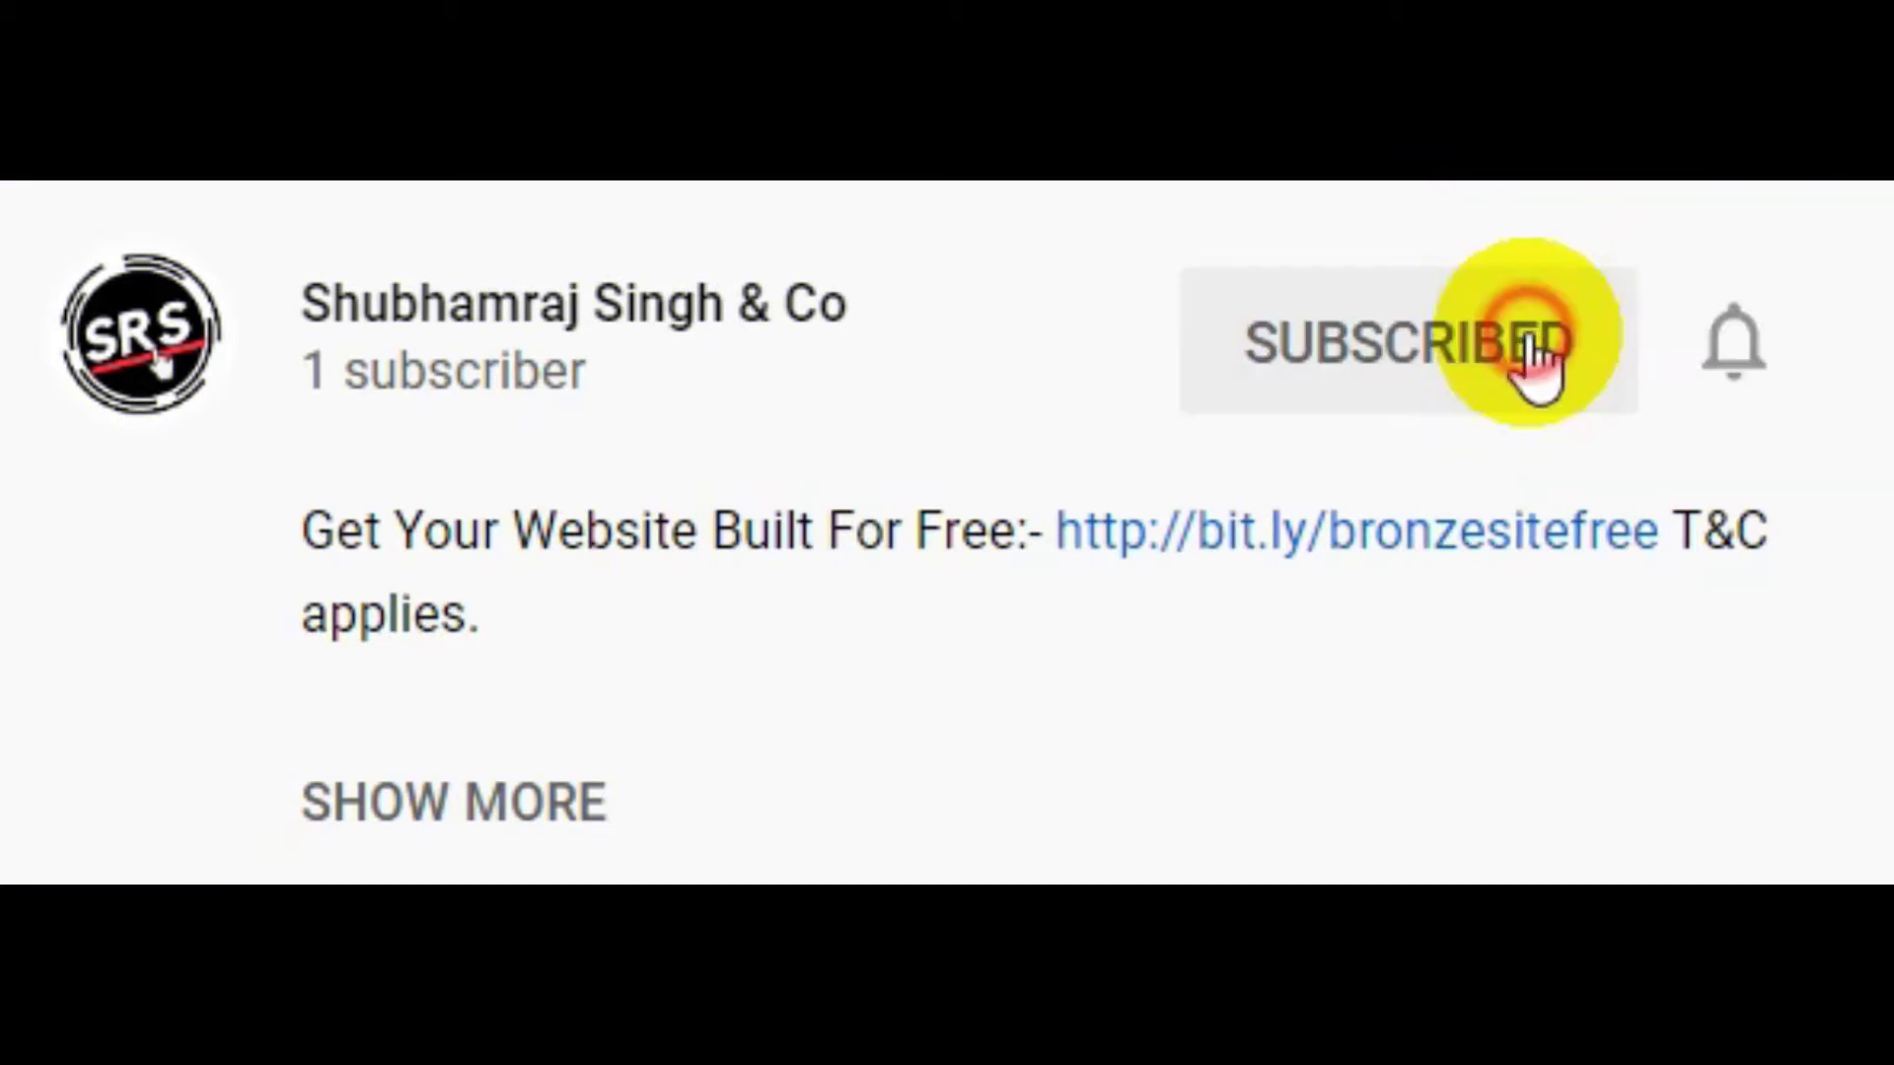
{"action": "left_click", "coordinate": [1729, 366]}
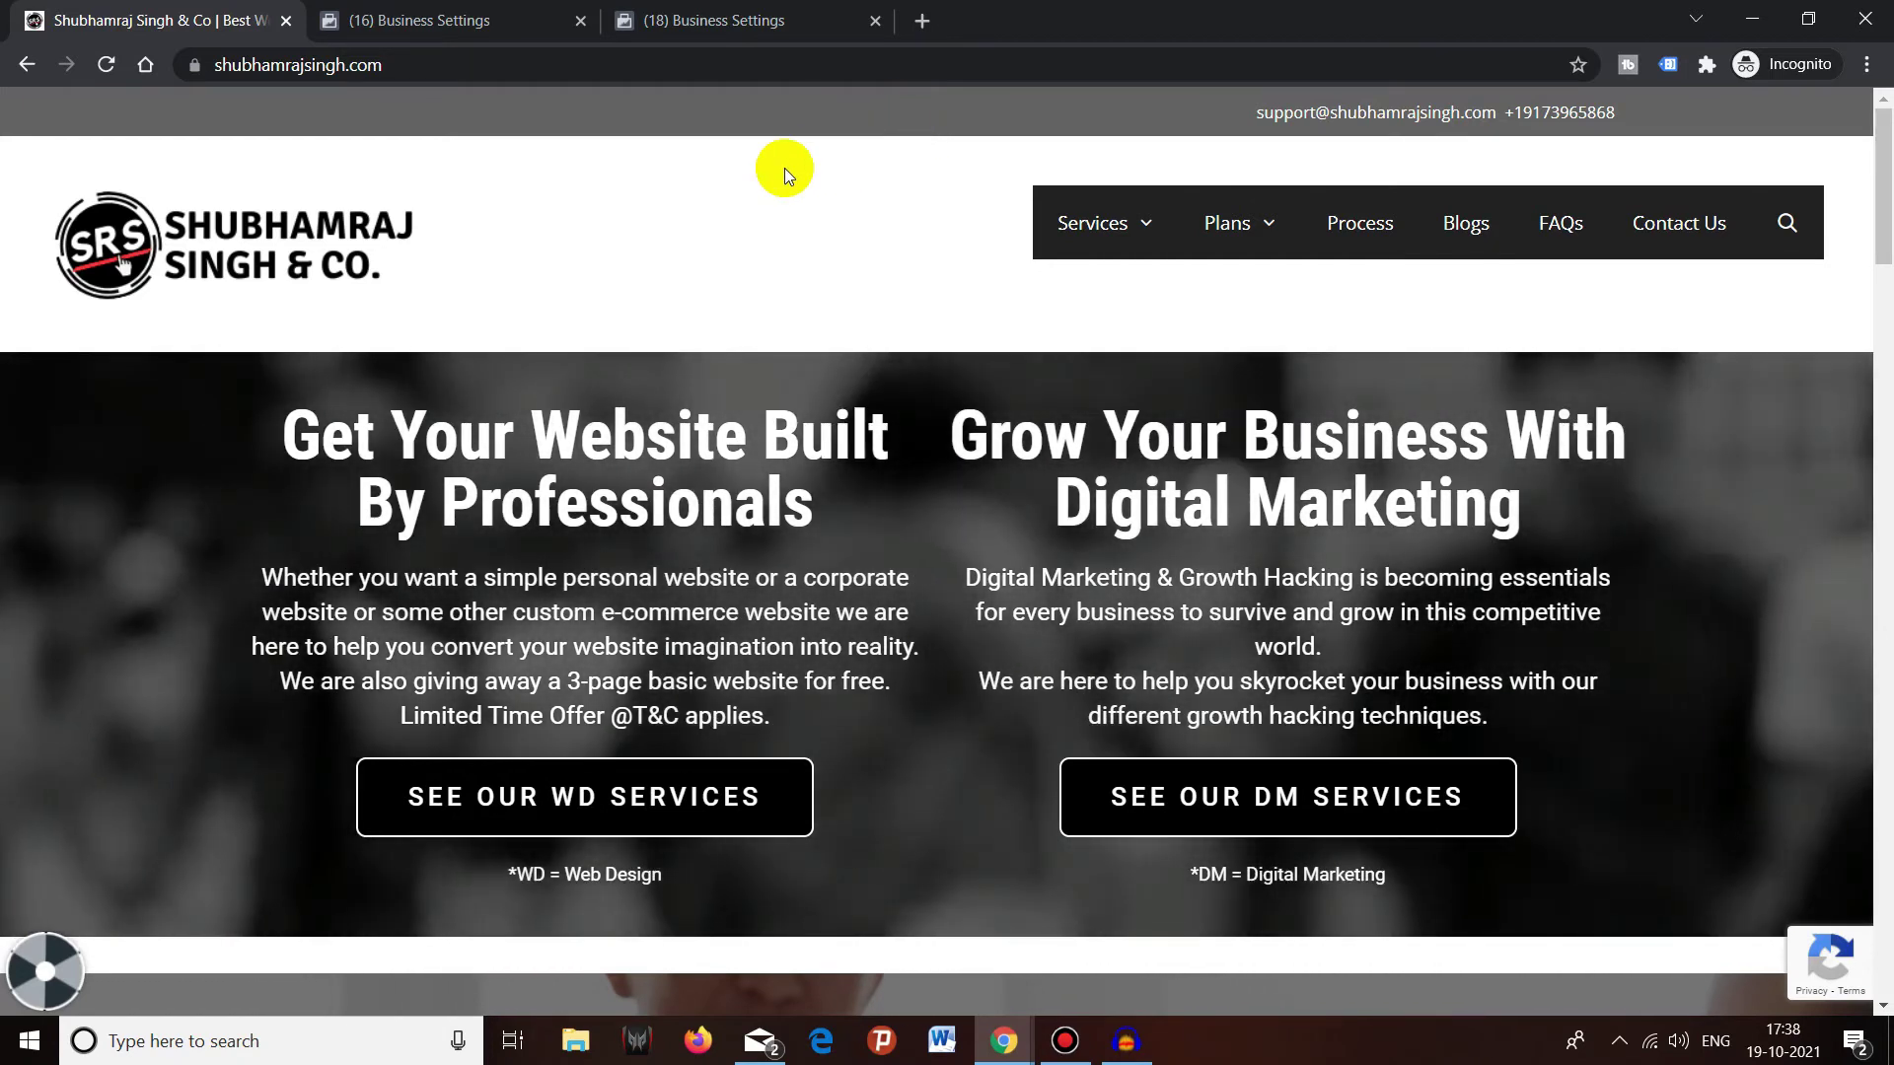
Step: Switch to Business Settings and look at the setup dialog for adding a partner to share assets with
{"action": "left_click", "coordinate": [412, 12]}
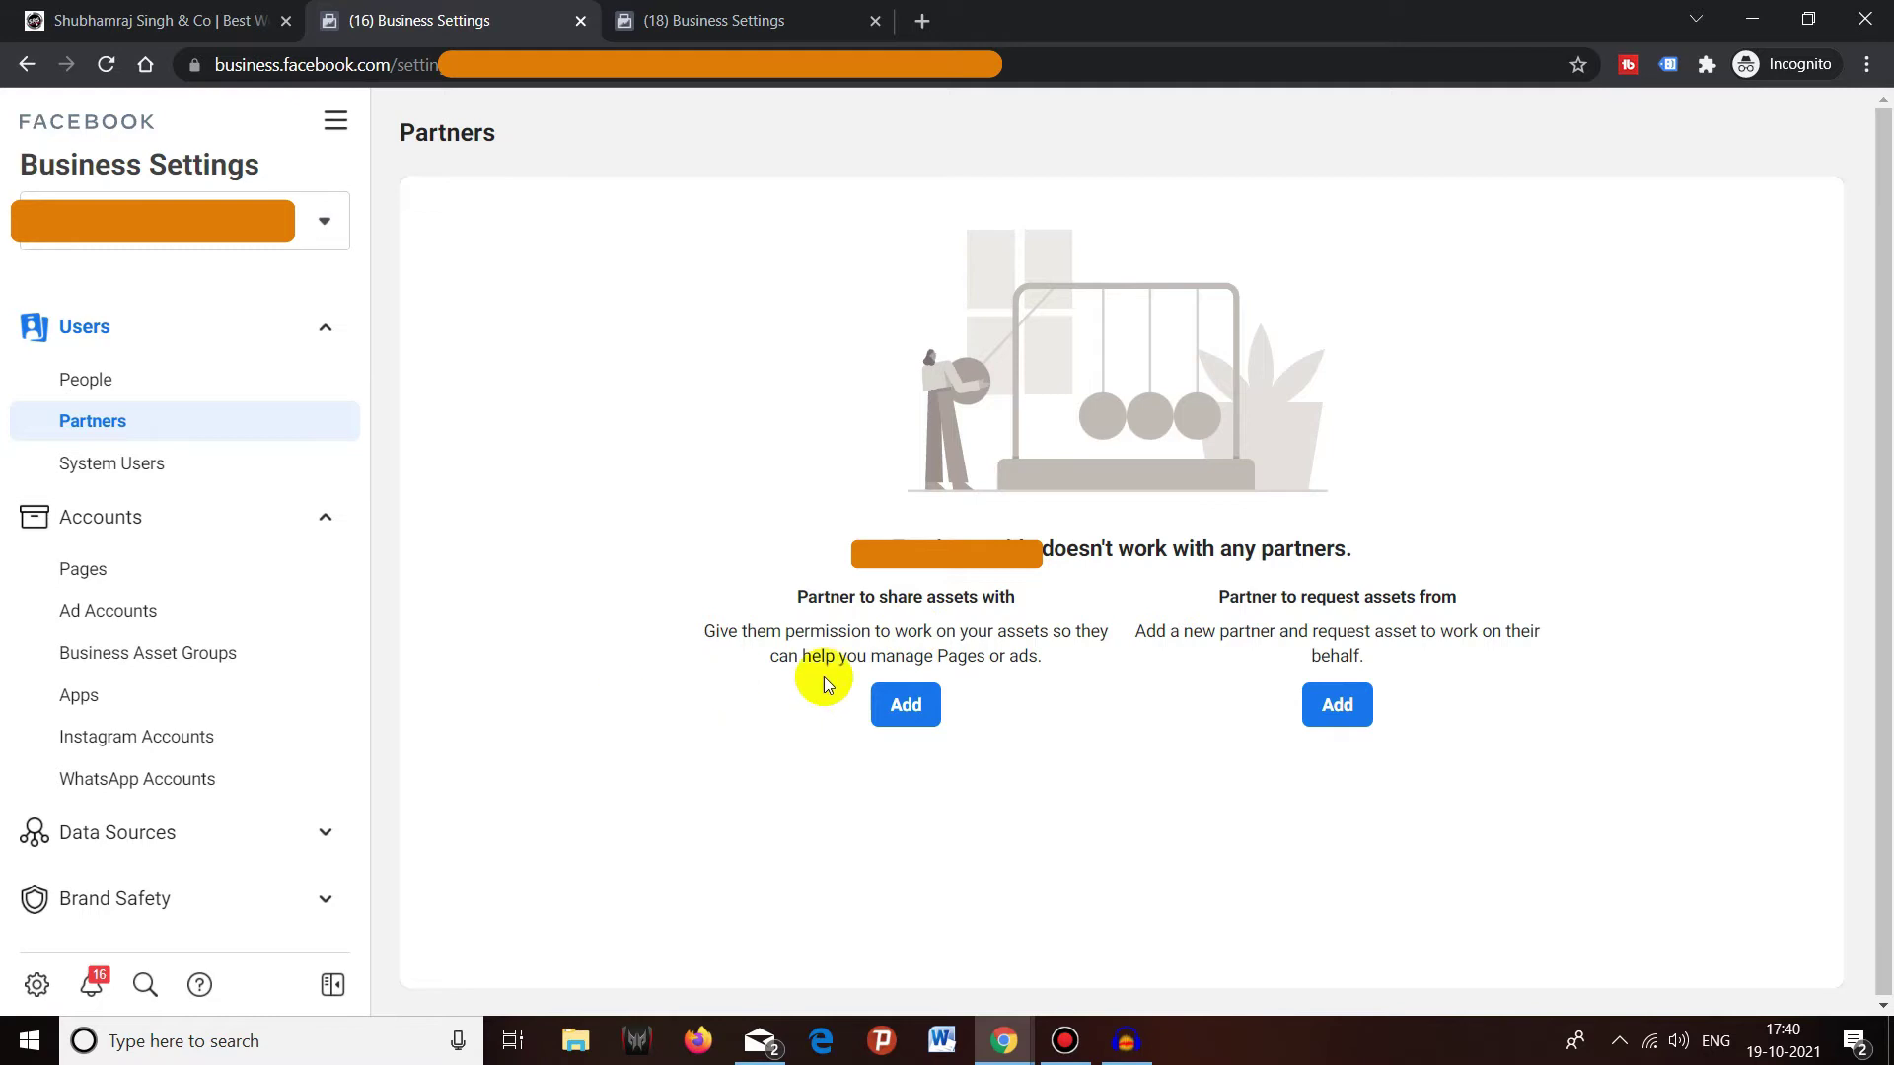
{"action": "left_click", "coordinate": [904, 706]}
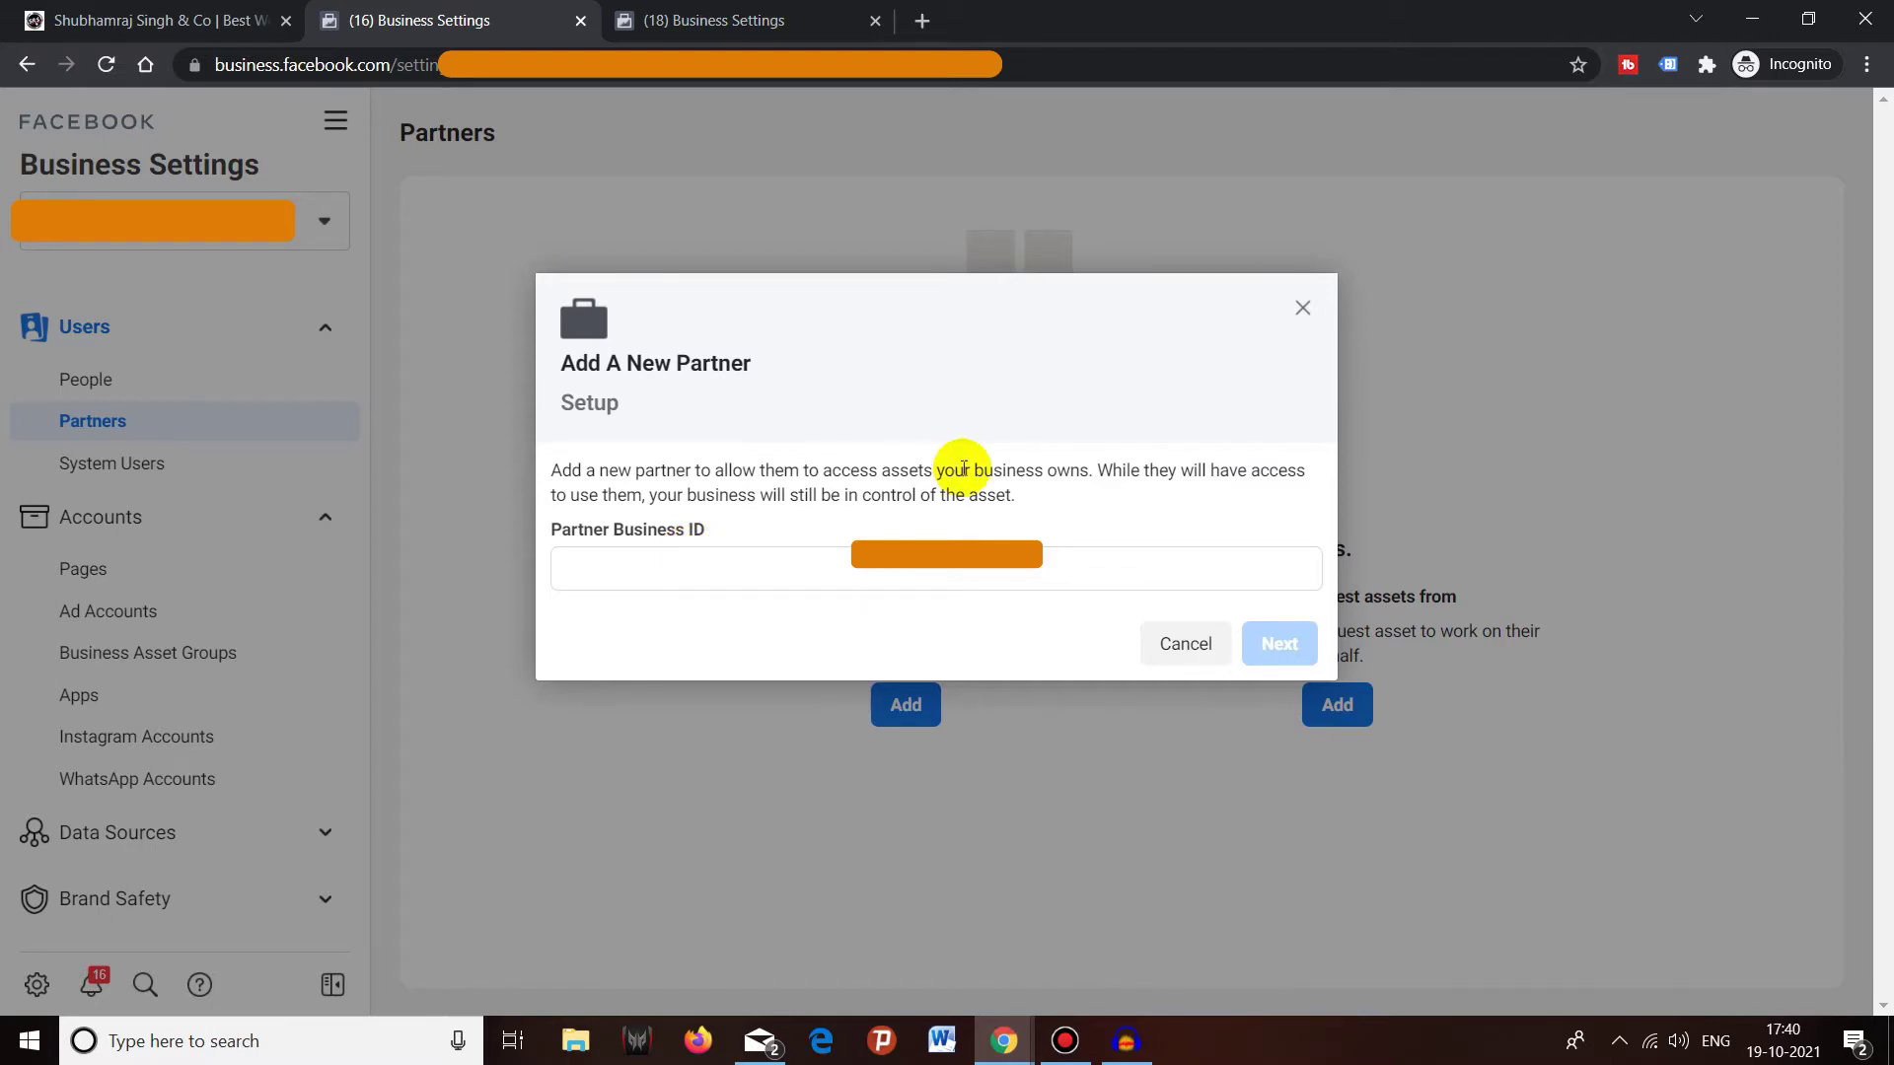
{"action": "left_click", "coordinate": [1303, 305]}
Step: Check where the business ID is listed in the Business Info section and return to the Partners page
{"action": "scroll", "coordinate": [166, 860], "scroll_direction": "down", "scroll_amount": 4}
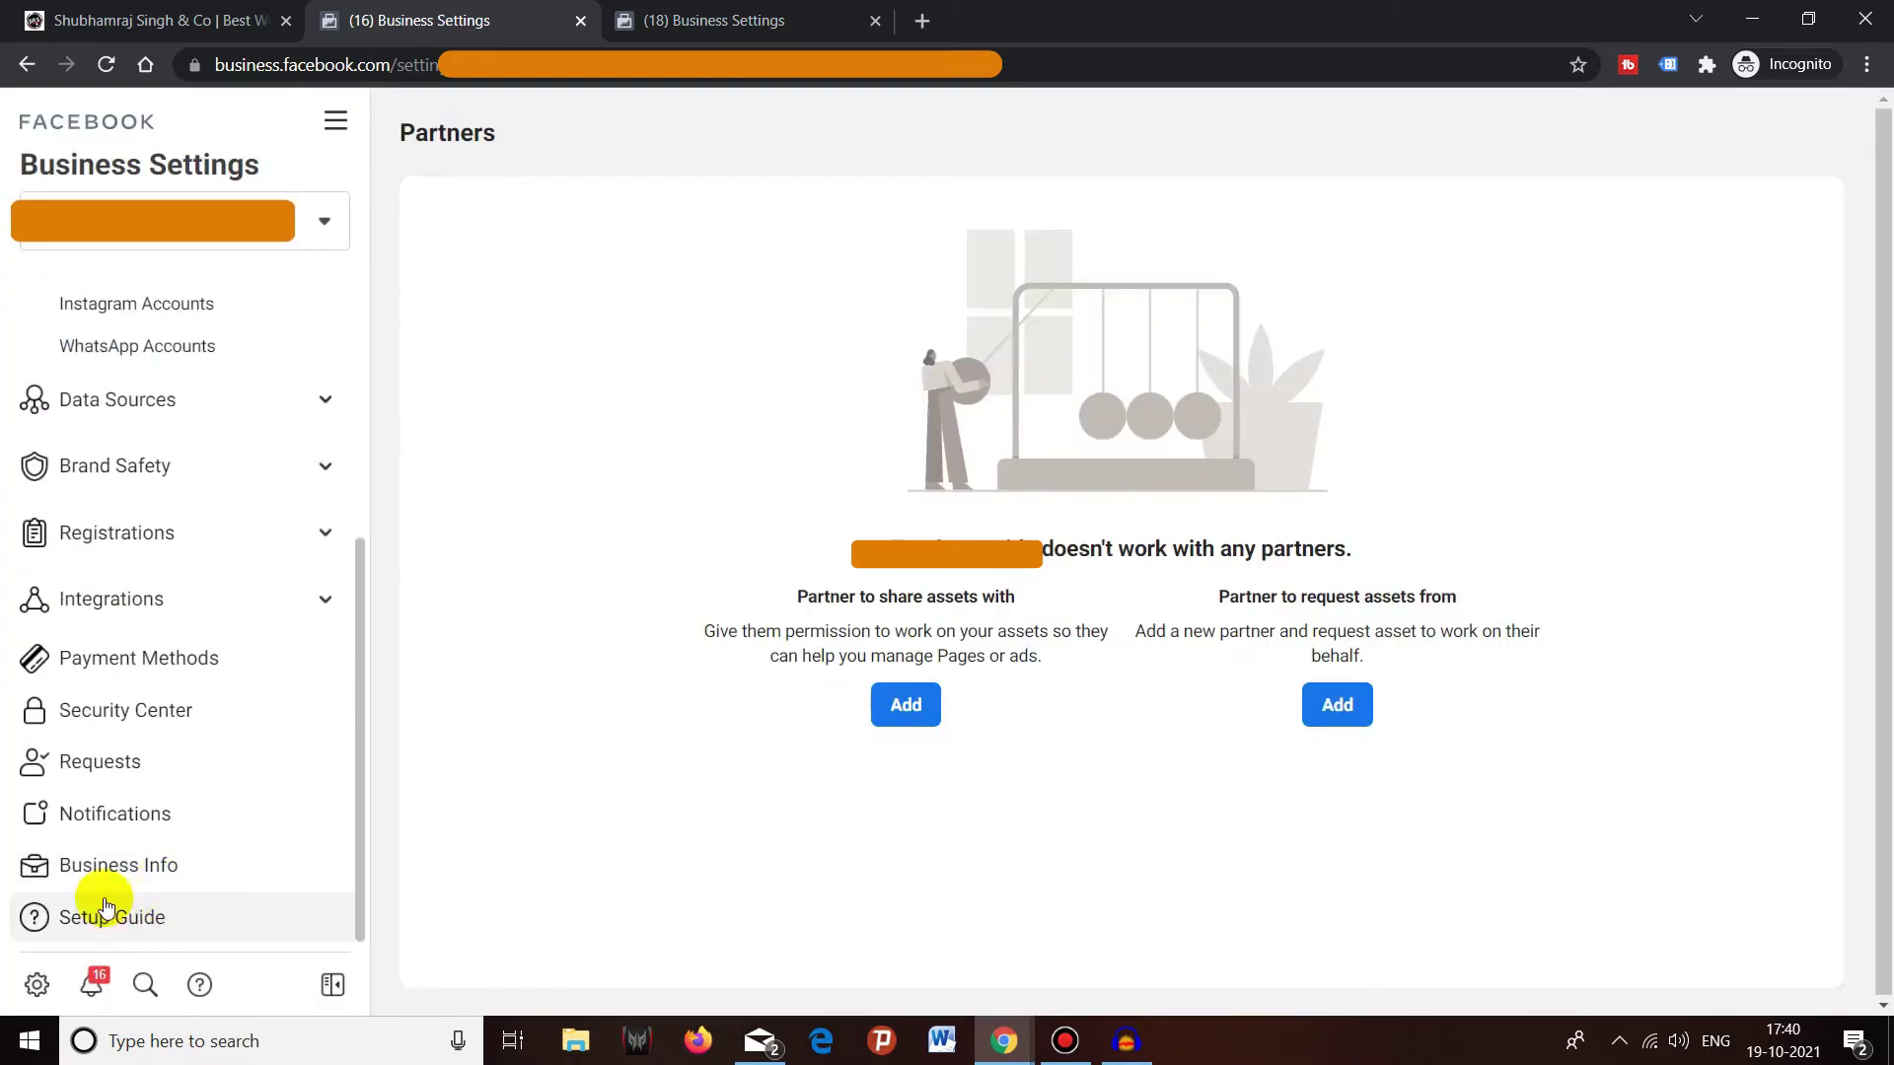
{"action": "left_click", "coordinate": [150, 867]}
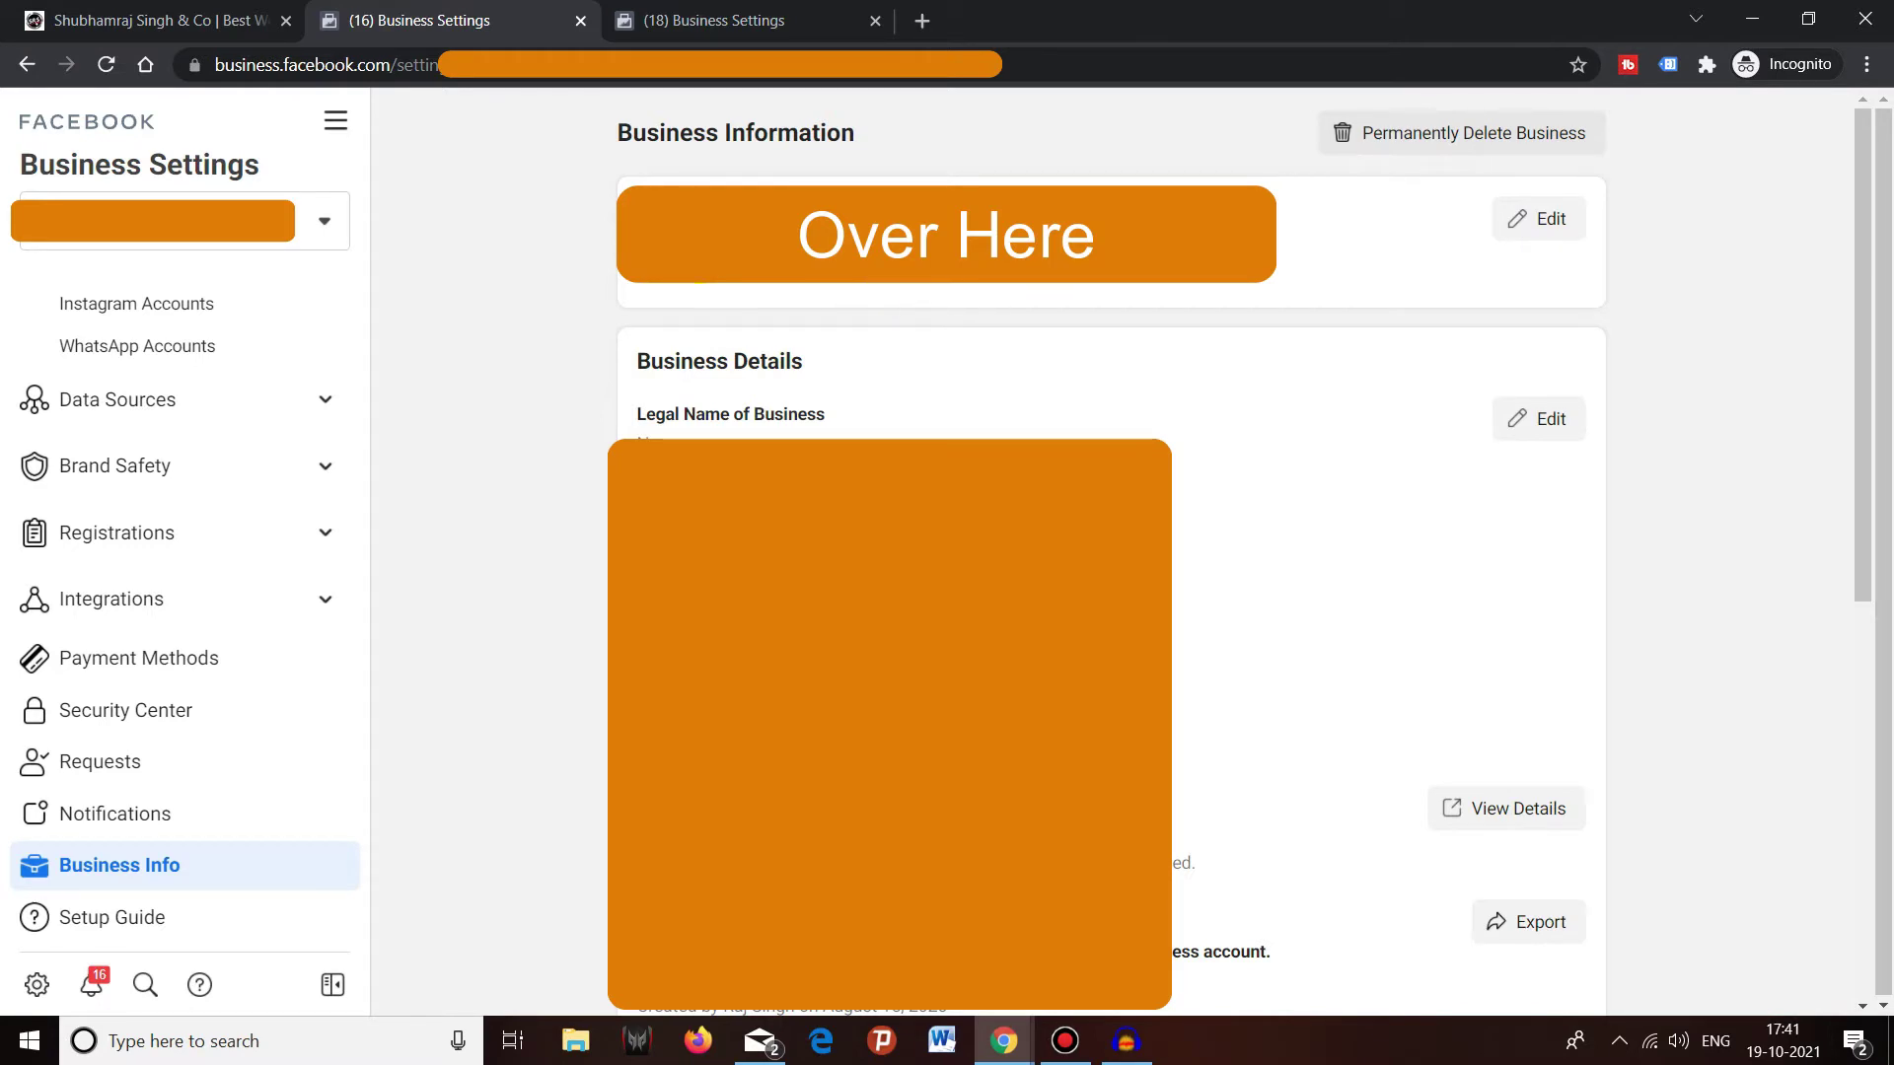
{"action": "scroll", "coordinate": [230, 510], "scroll_direction": "up", "scroll_amount": 4}
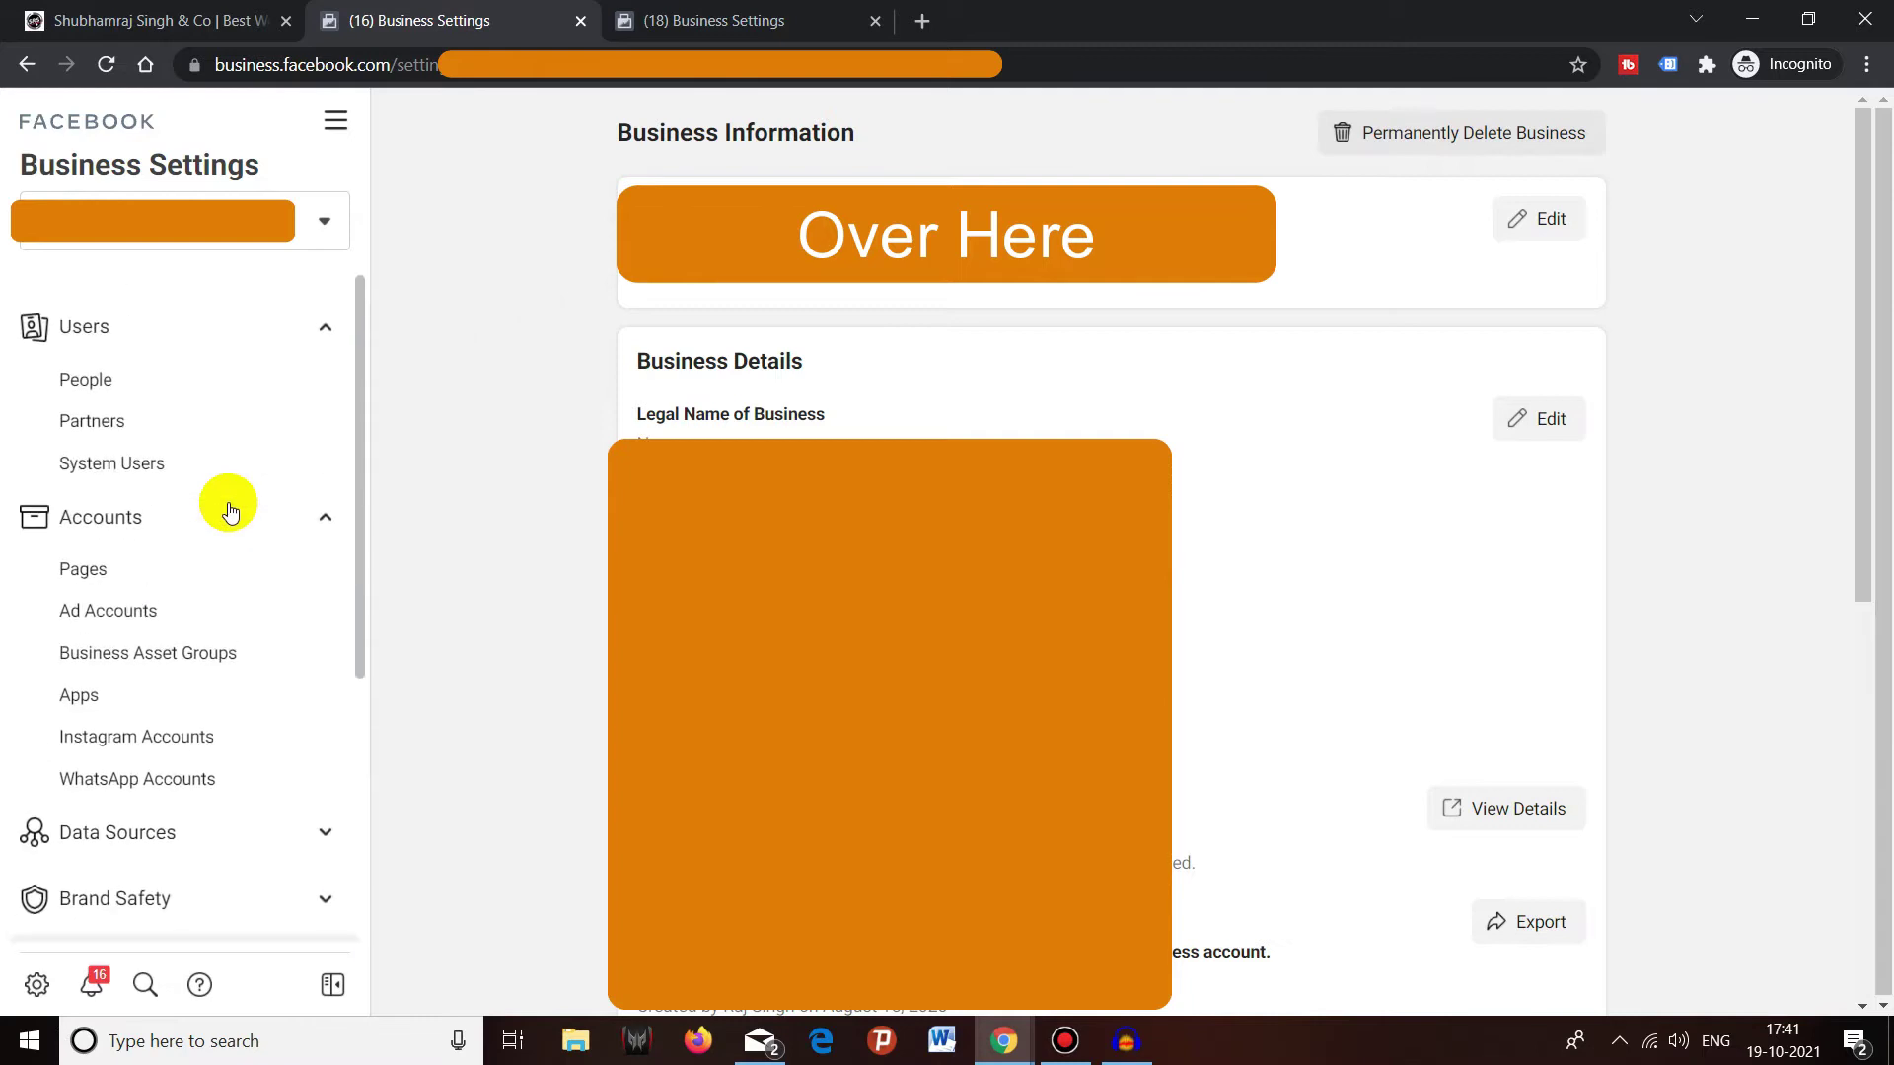
{"action": "left_click", "coordinate": [197, 421]}
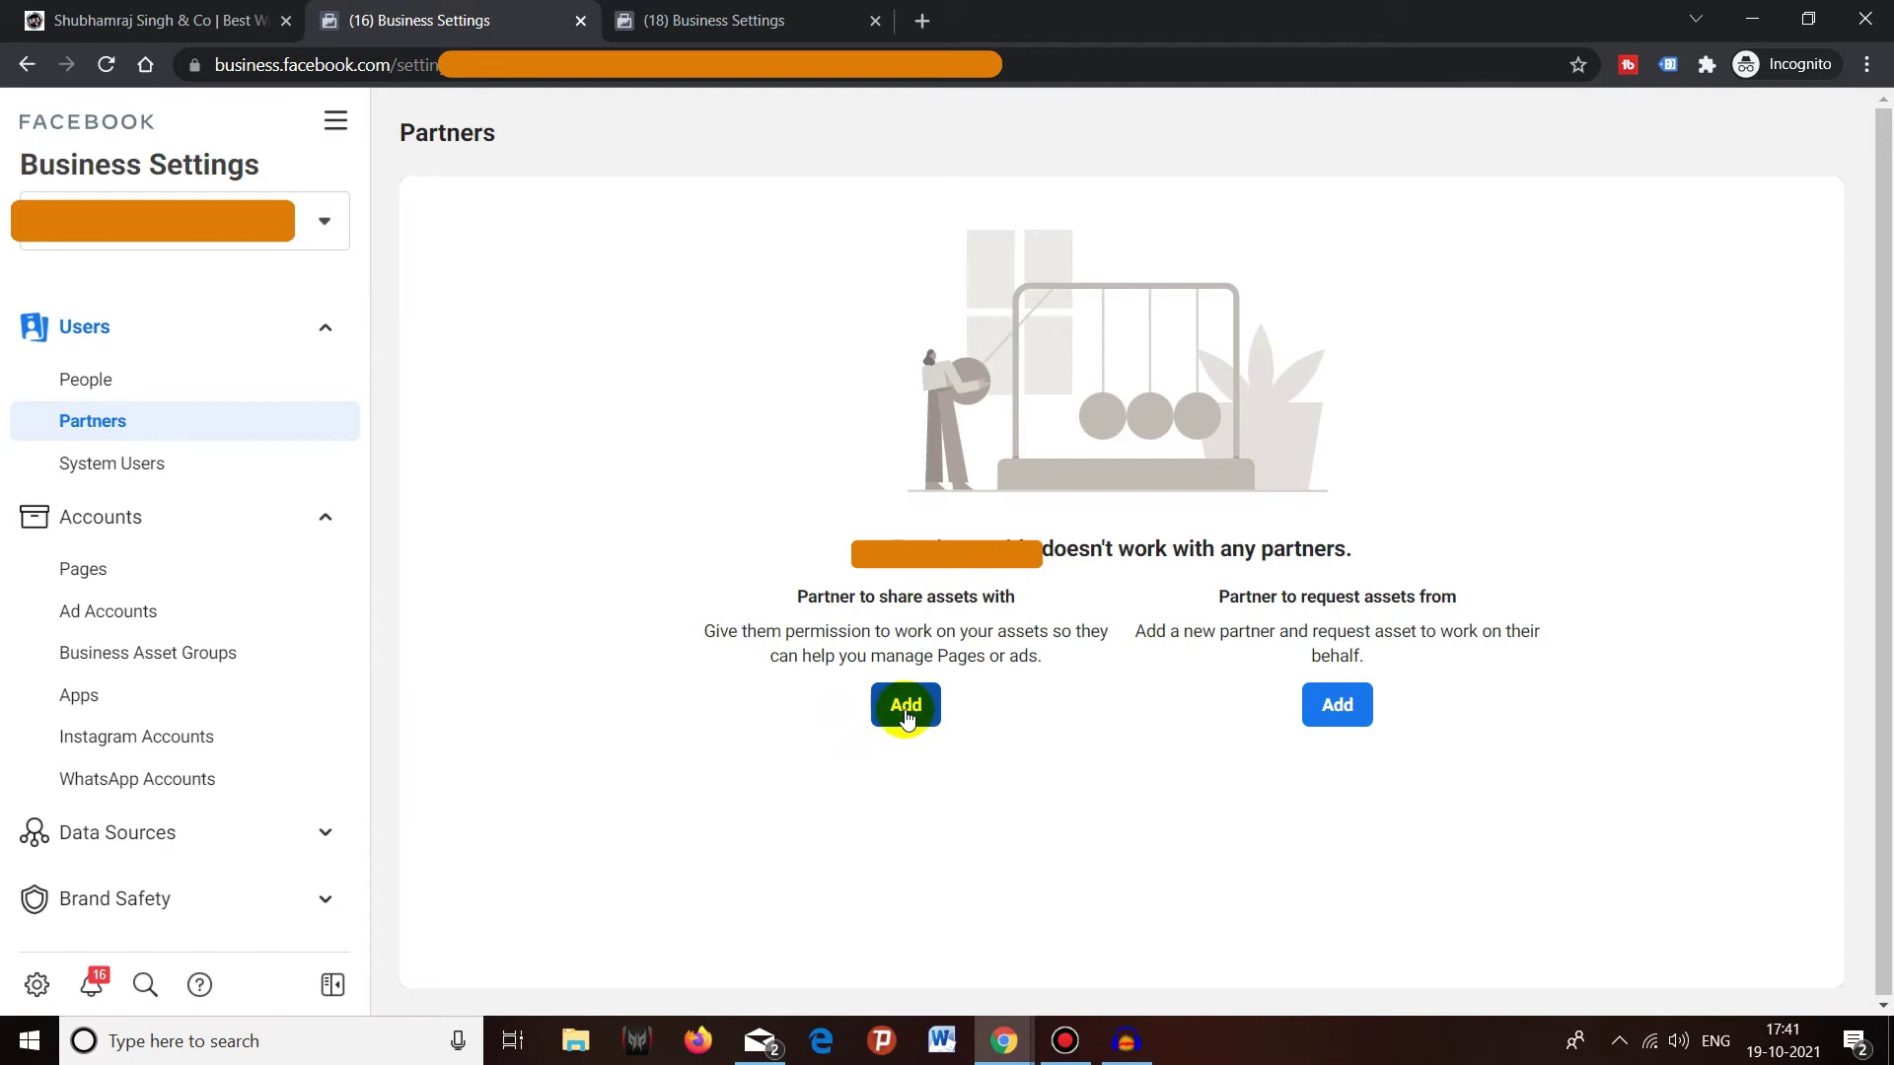
Step: Add a new partner to share assets with by entering the partner's business ID
{"action": "left_click", "coordinate": [907, 708]}
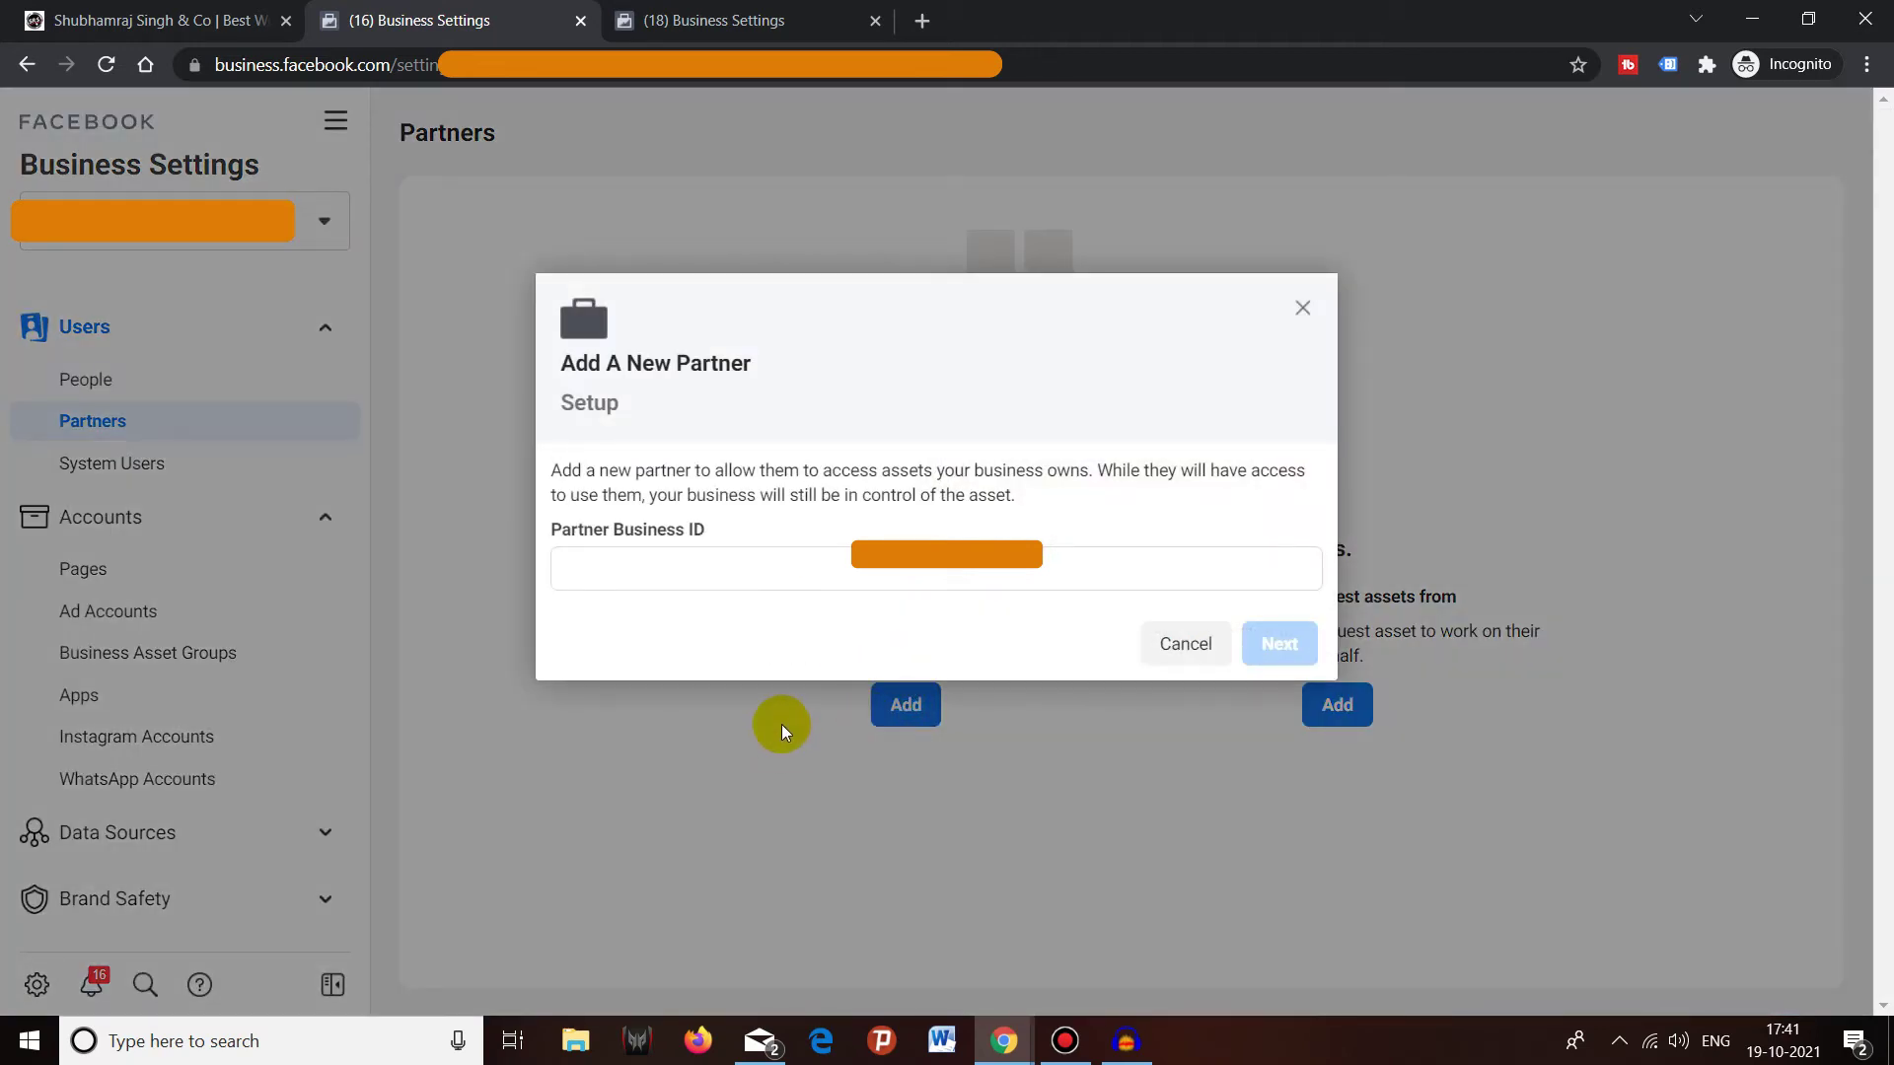
{"action": "left_click", "coordinate": [1302, 309]}
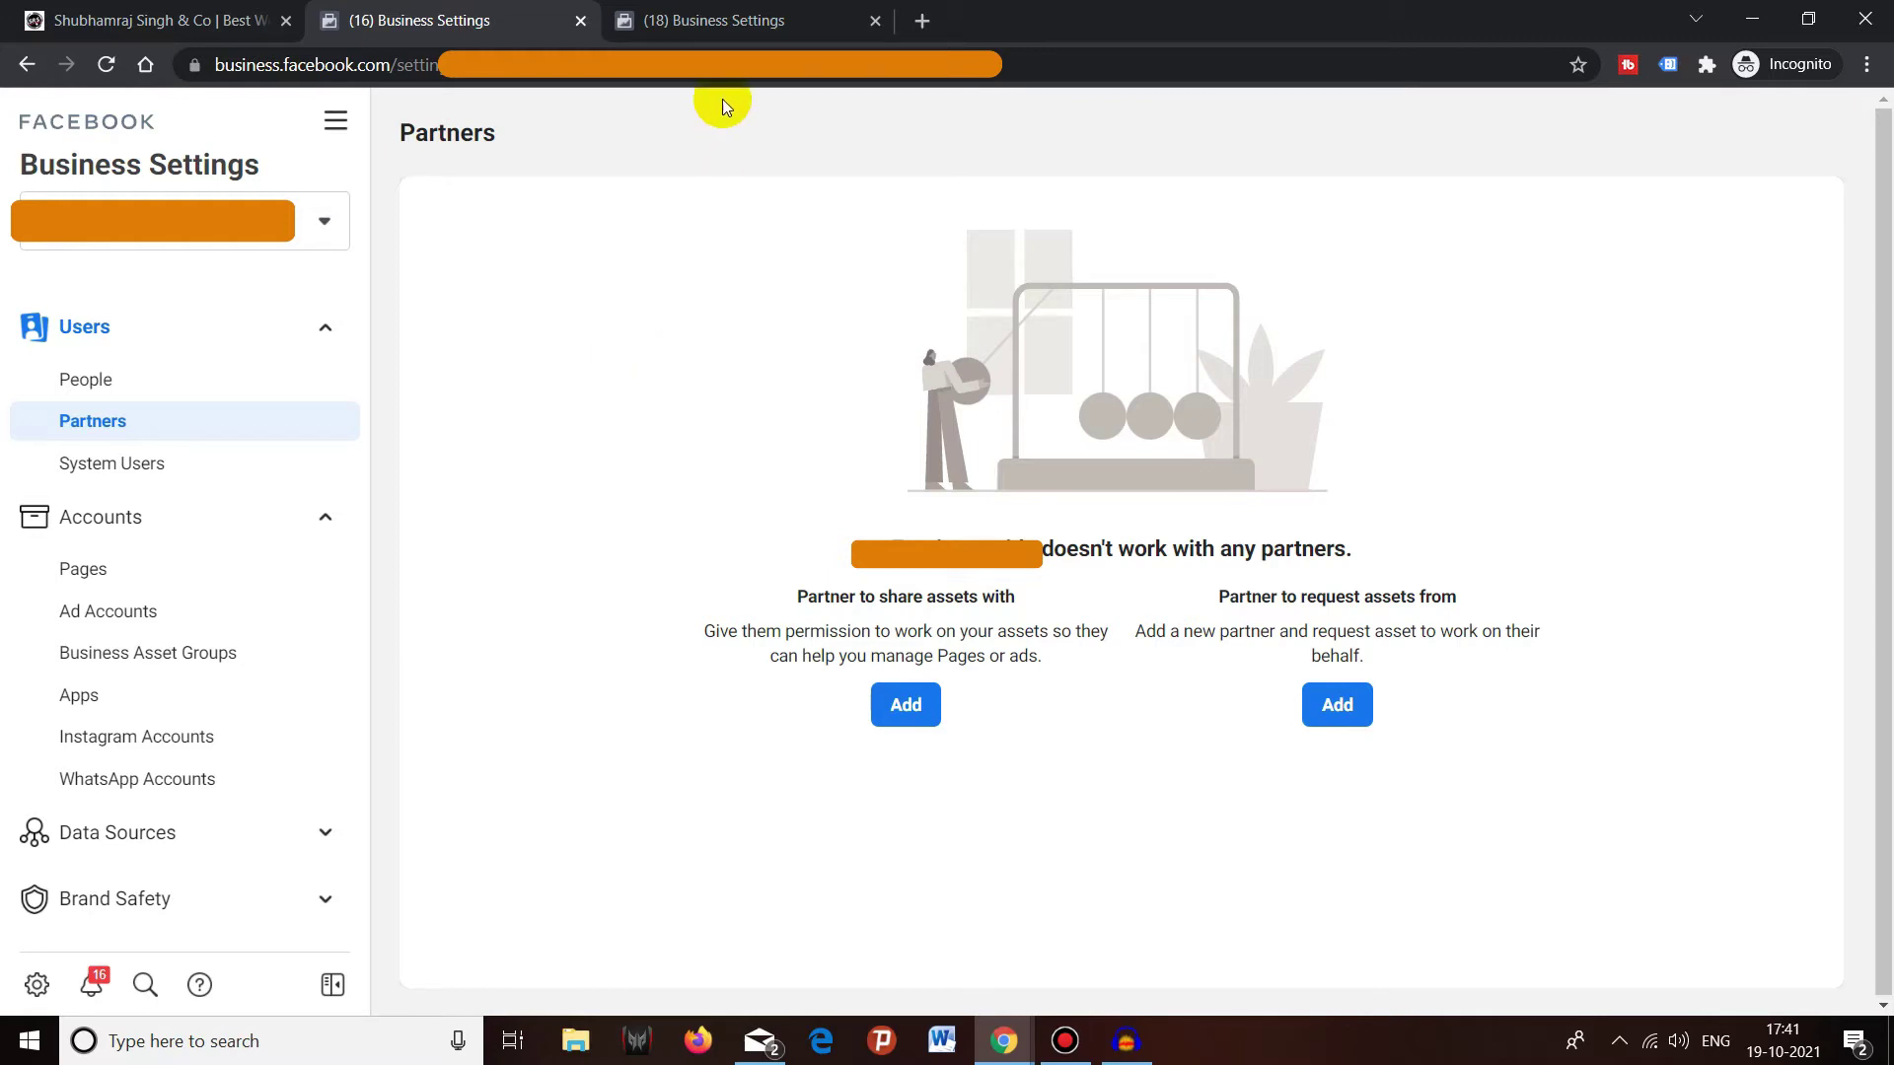
{"action": "left_click", "coordinate": [888, 706]}
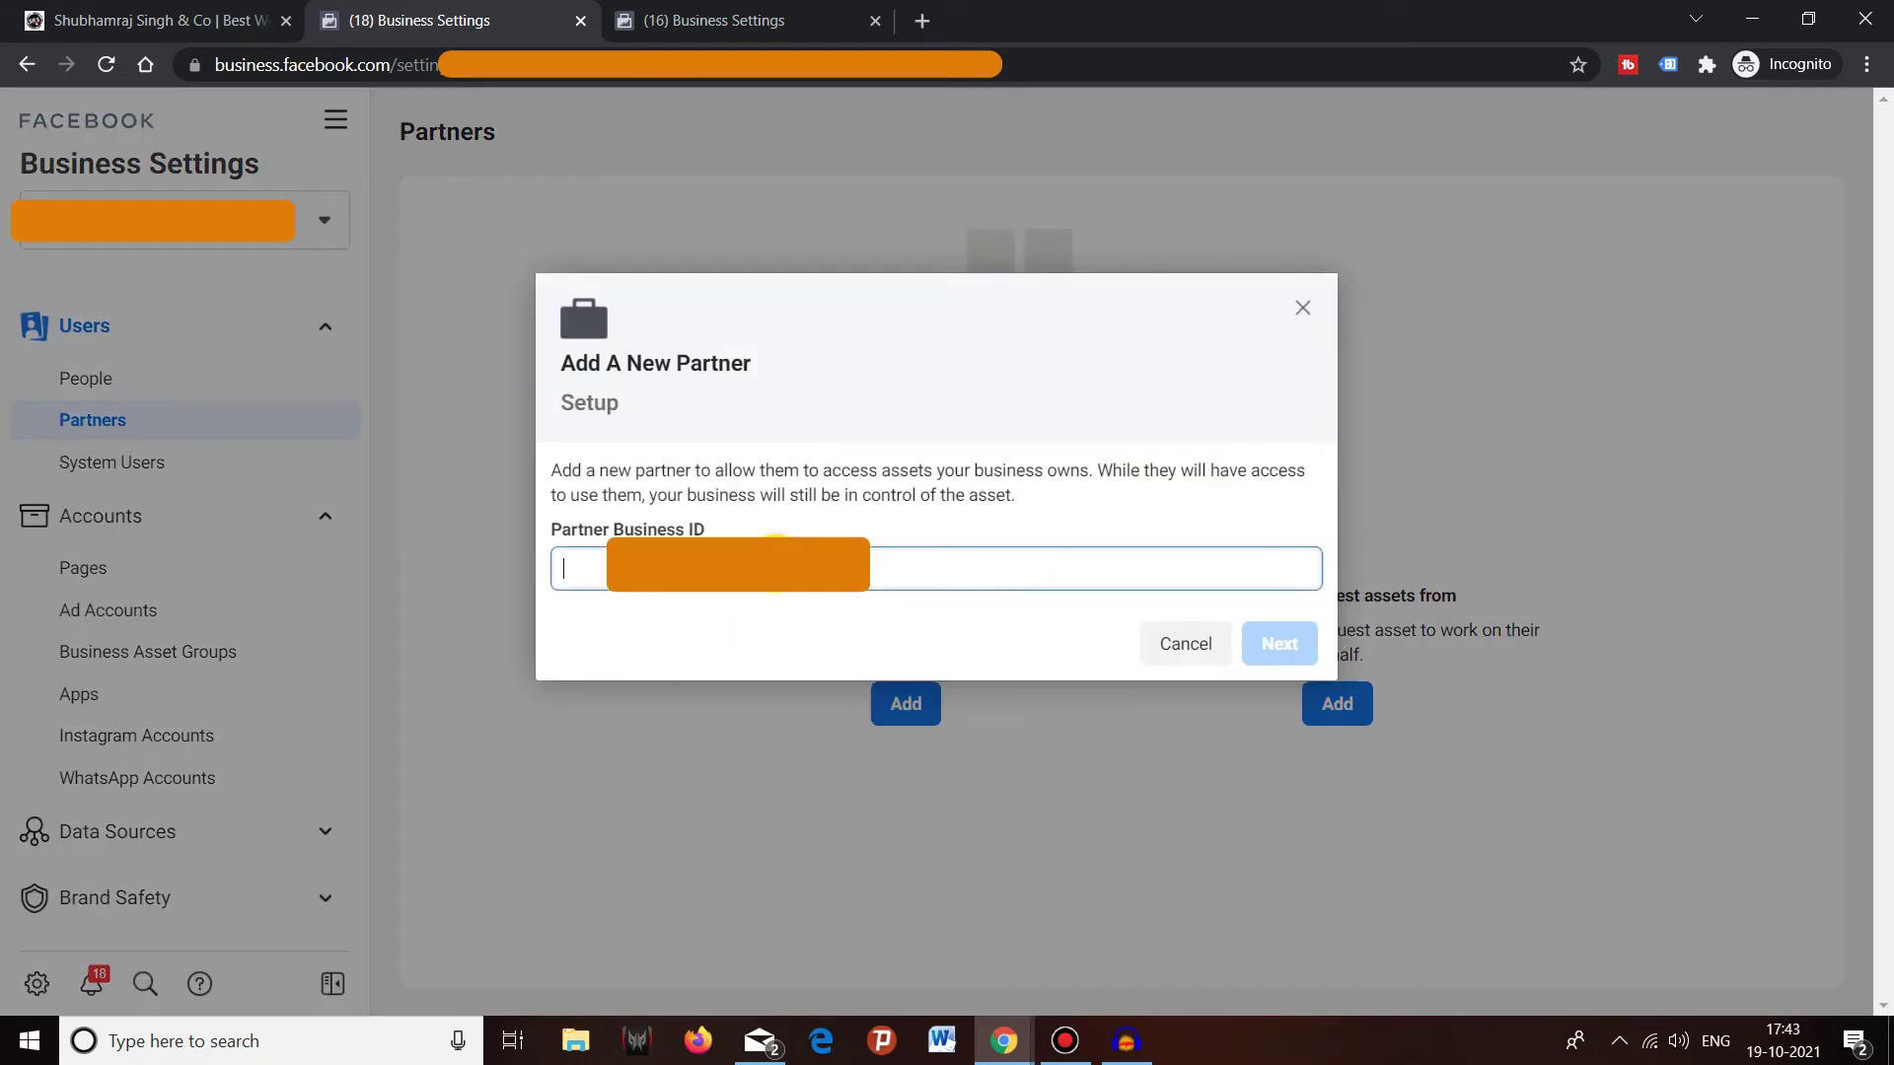
{"action": "key", "text": "ctrl+v"}
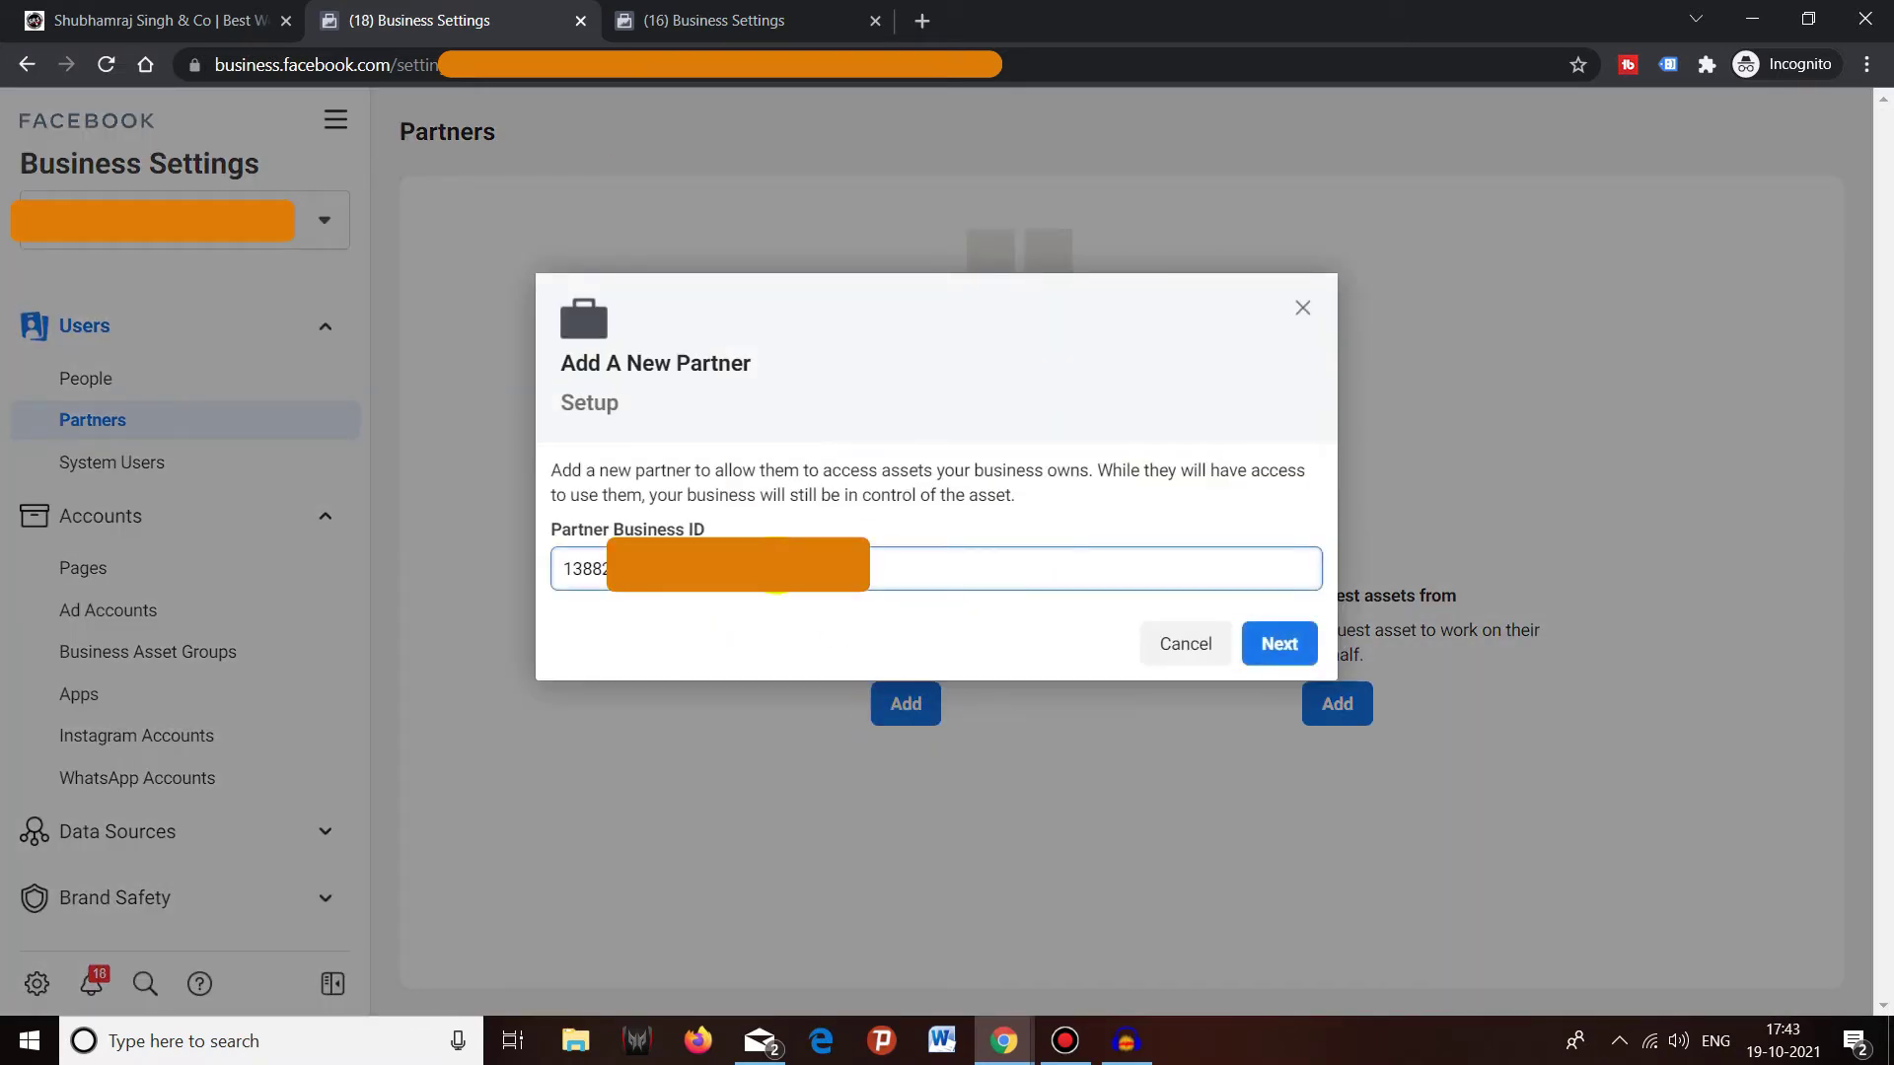
{"action": "left_click", "coordinate": [1291, 662]}
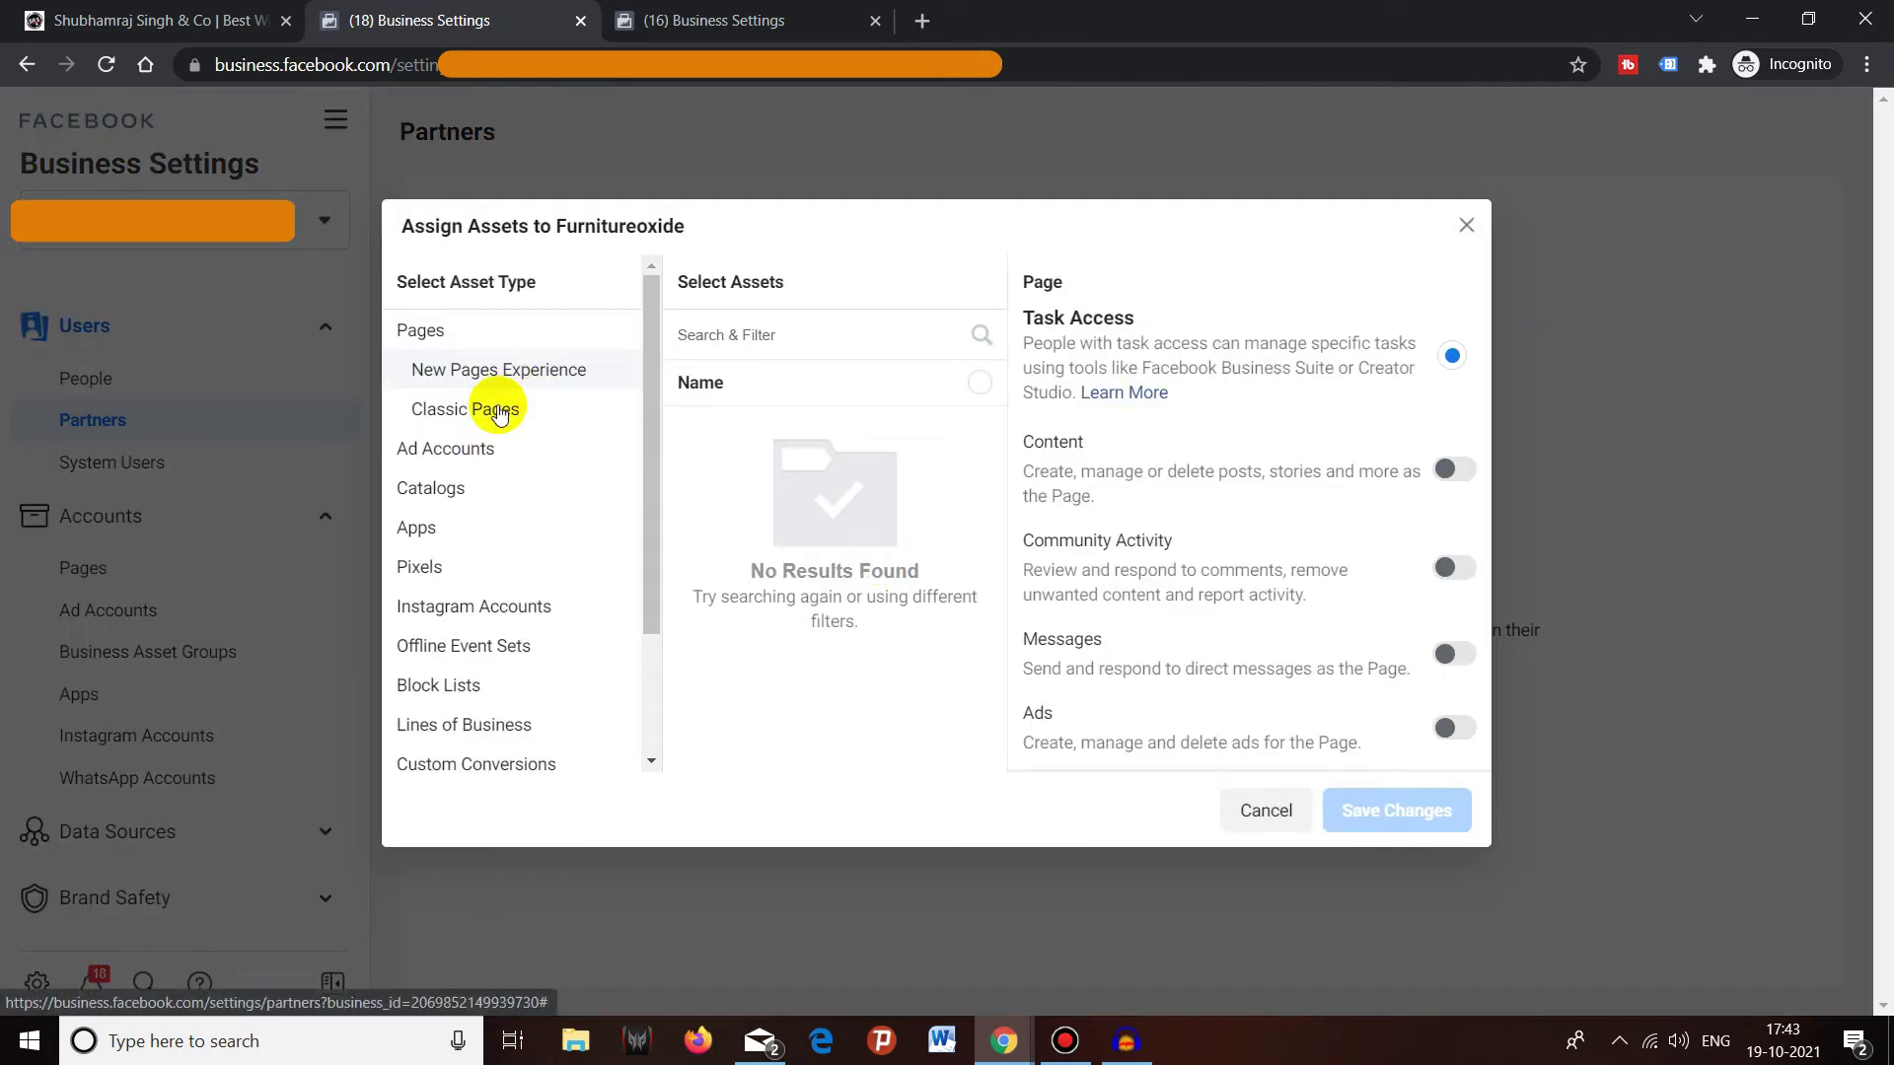
Step: Select the first classic Page as the asset to share and grant full control with Manage Page
{"action": "left_click", "coordinate": [462, 422]}
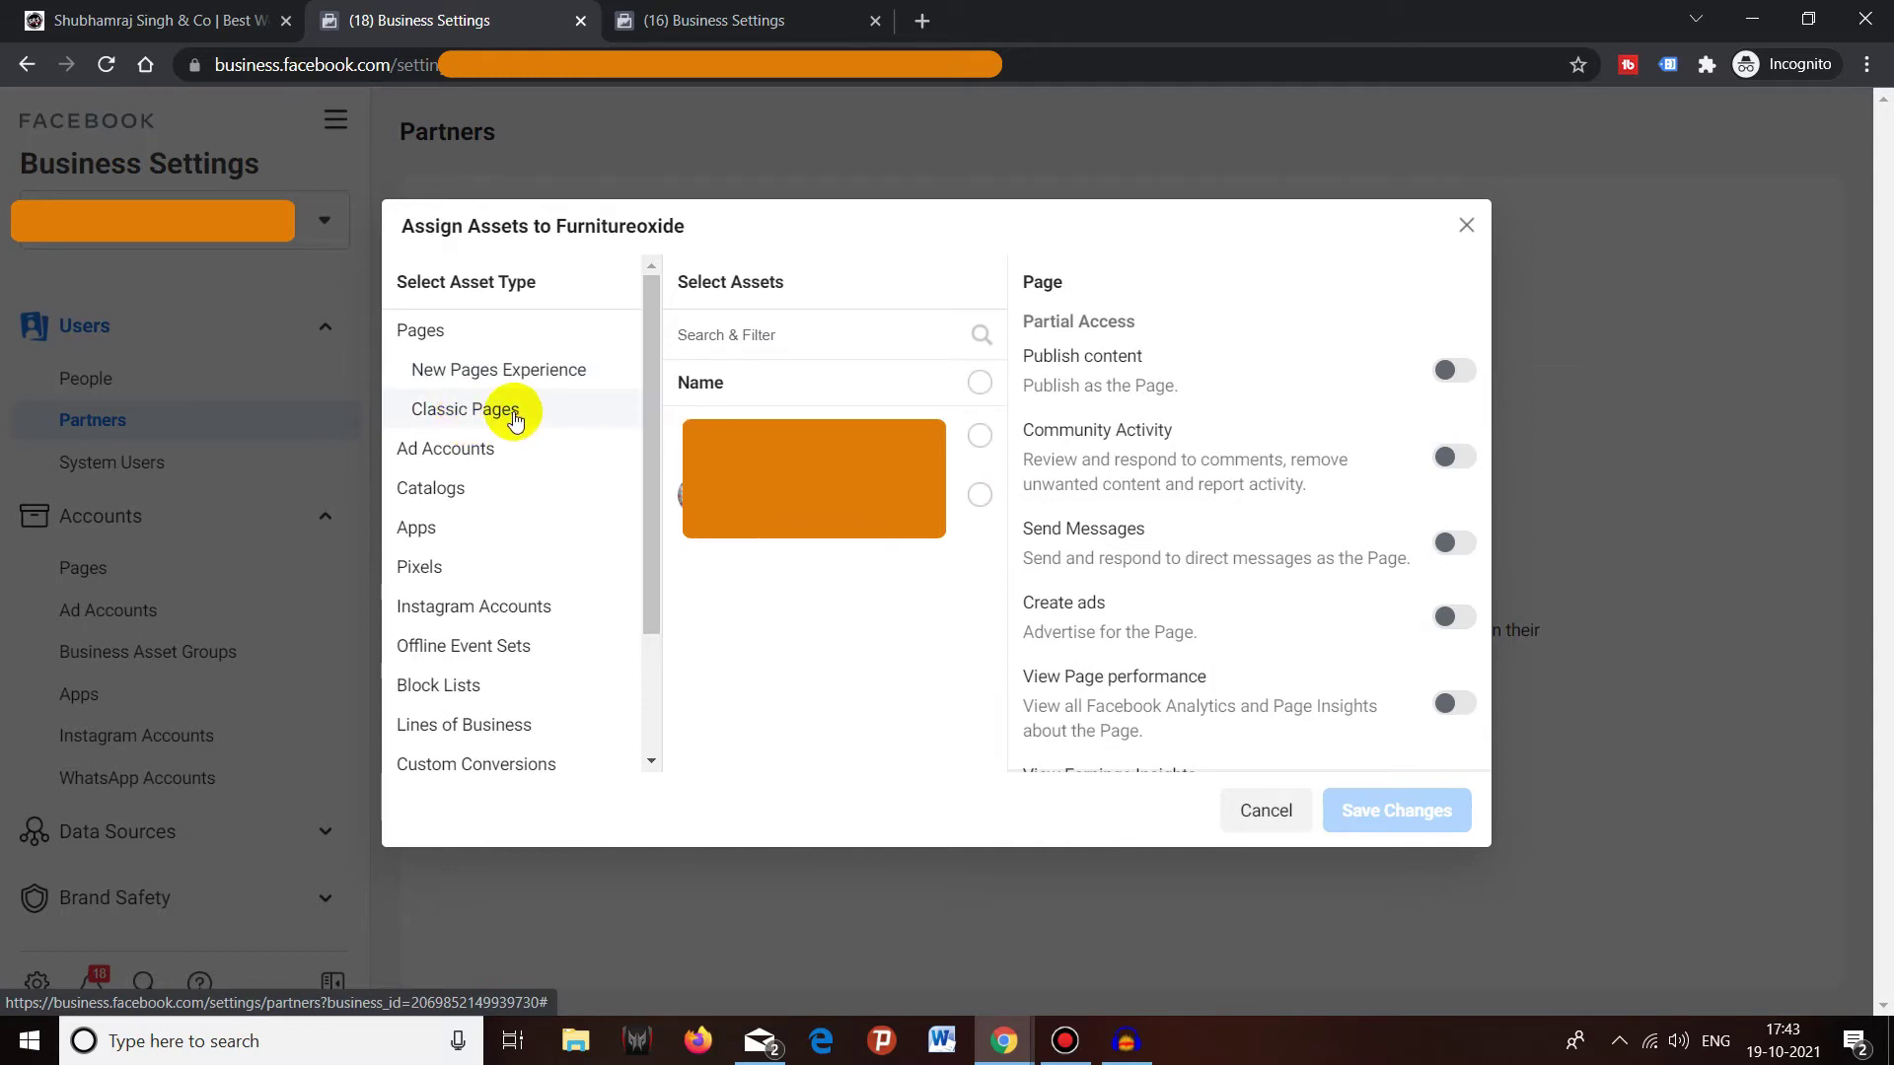
{"action": "left_click", "coordinate": [981, 435]}
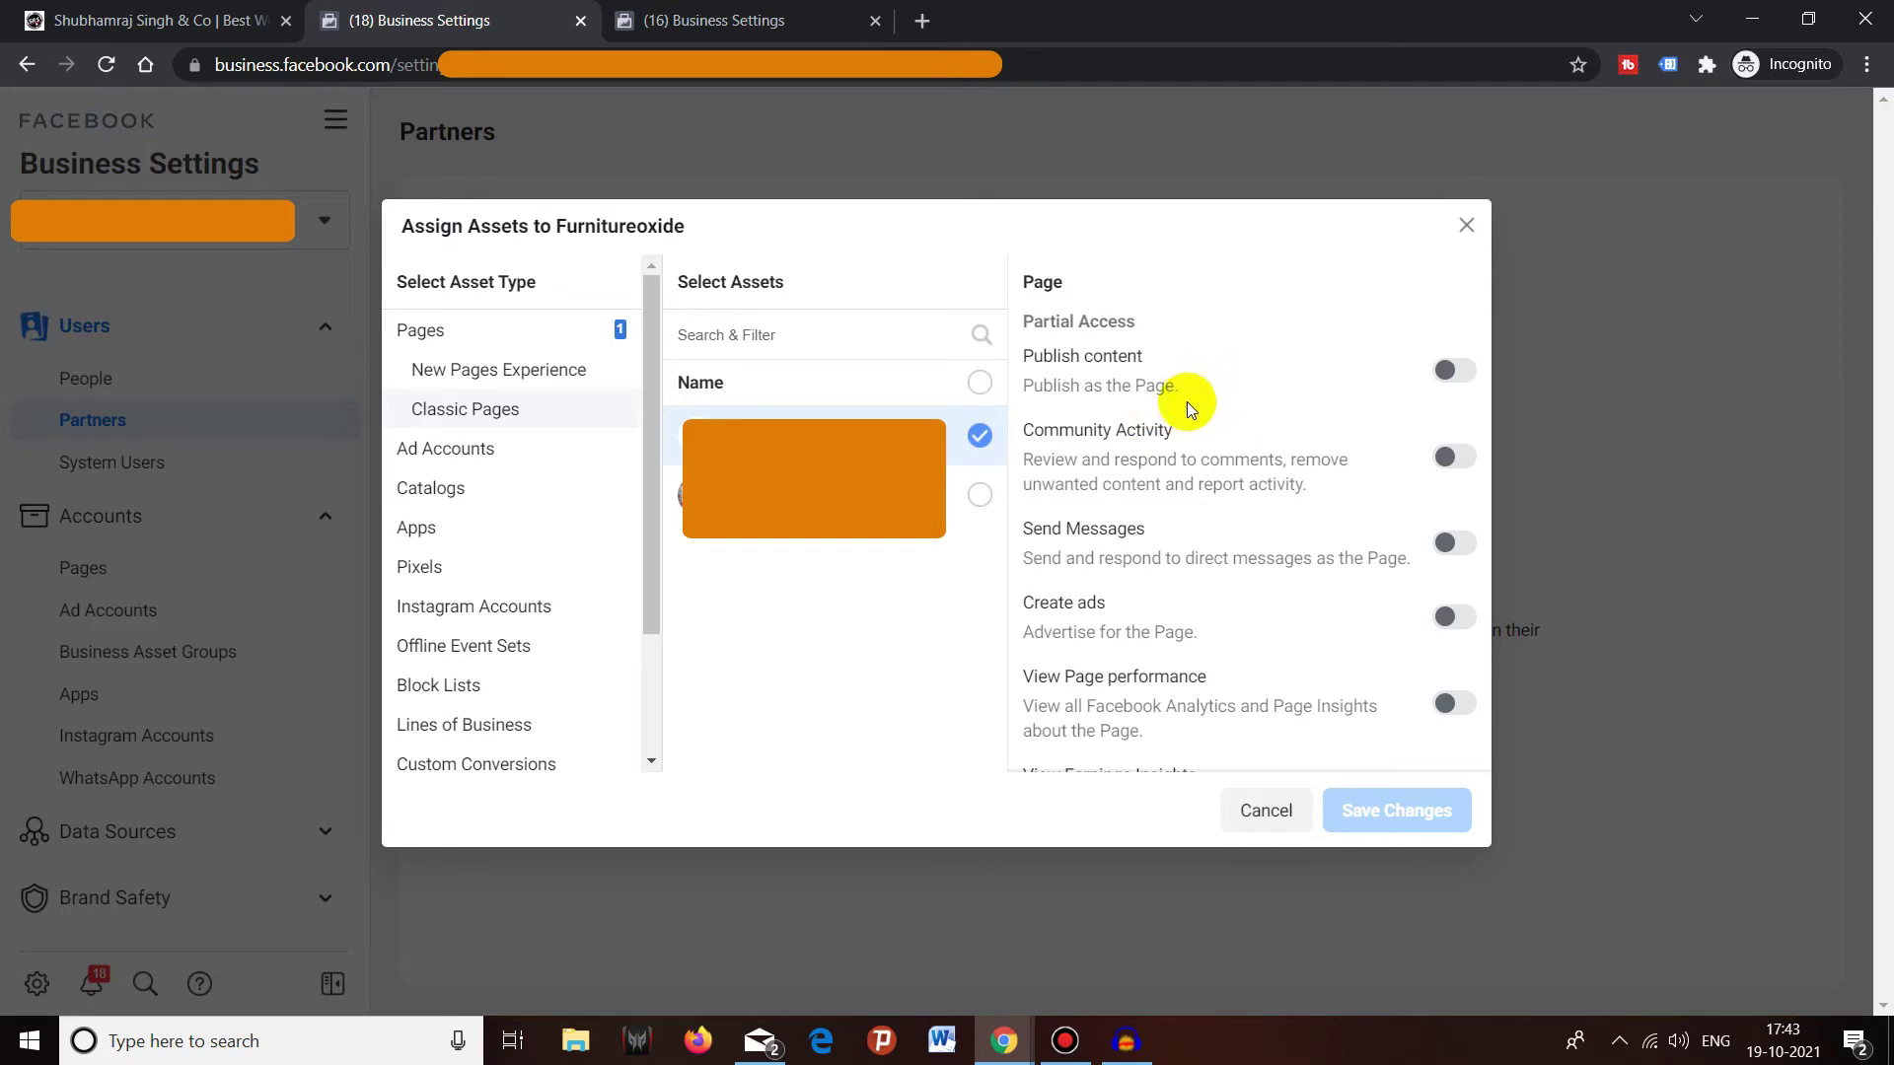
{"action": "scroll", "coordinate": [1174, 459], "scroll_direction": "down", "scroll_amount": 3}
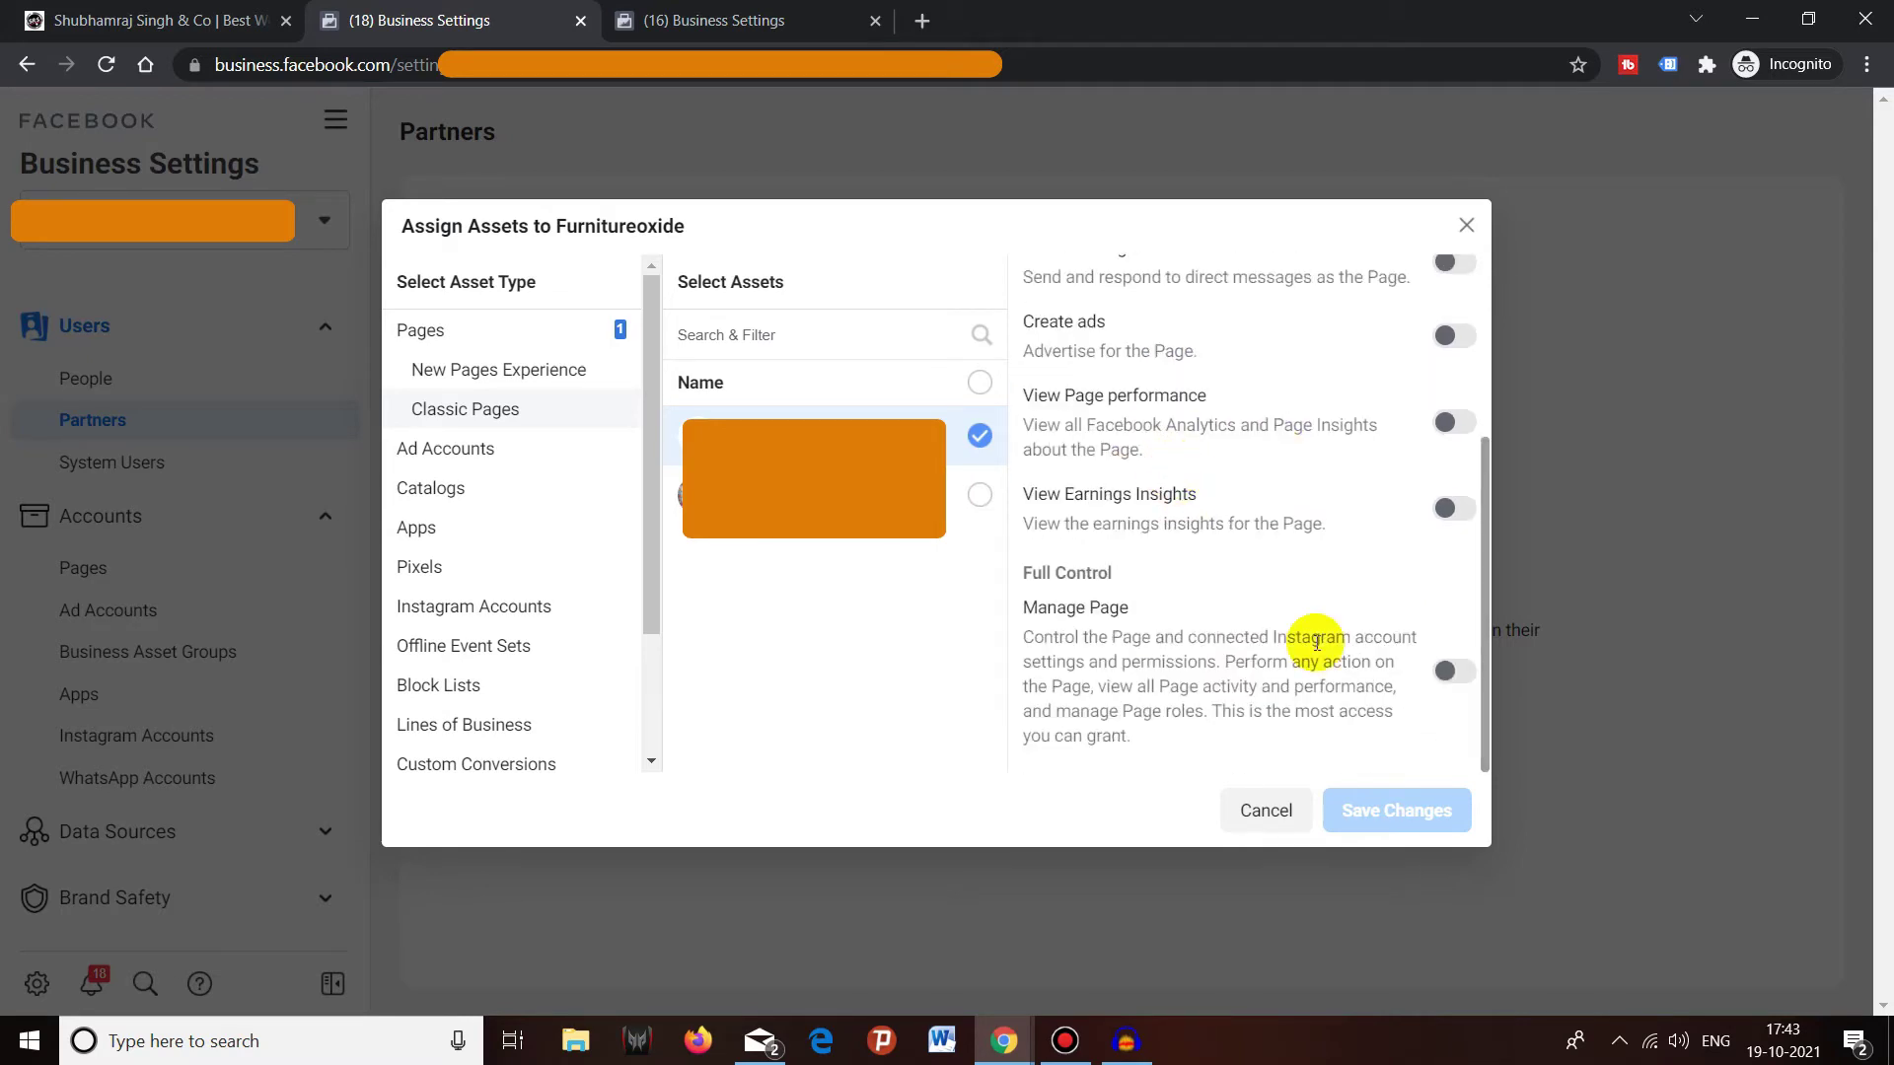
{"action": "left_click", "coordinate": [1442, 677]}
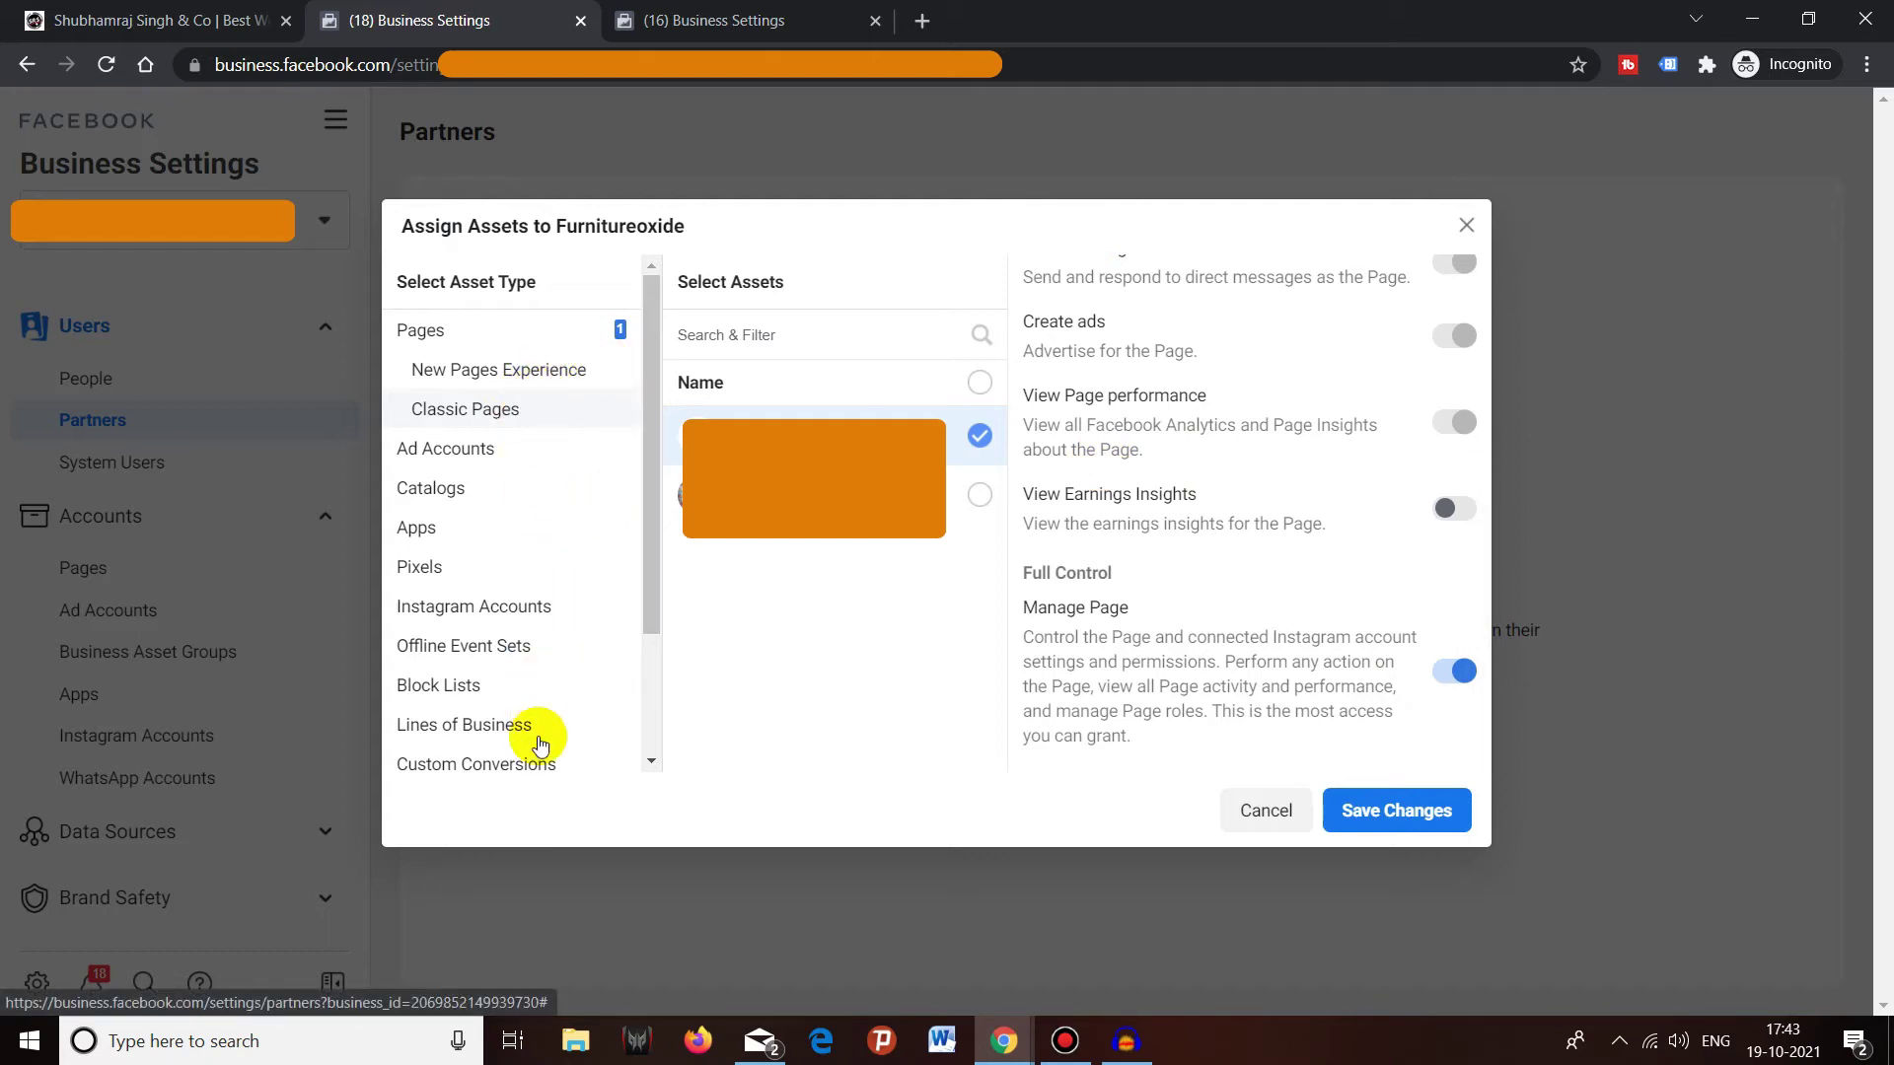
Step: Review the other asset types, save the Page assignment to Furnitureoxide and finish the sharing dialog
{"action": "scroll", "coordinate": [542, 733], "scroll_direction": "down", "scroll_amount": 2}
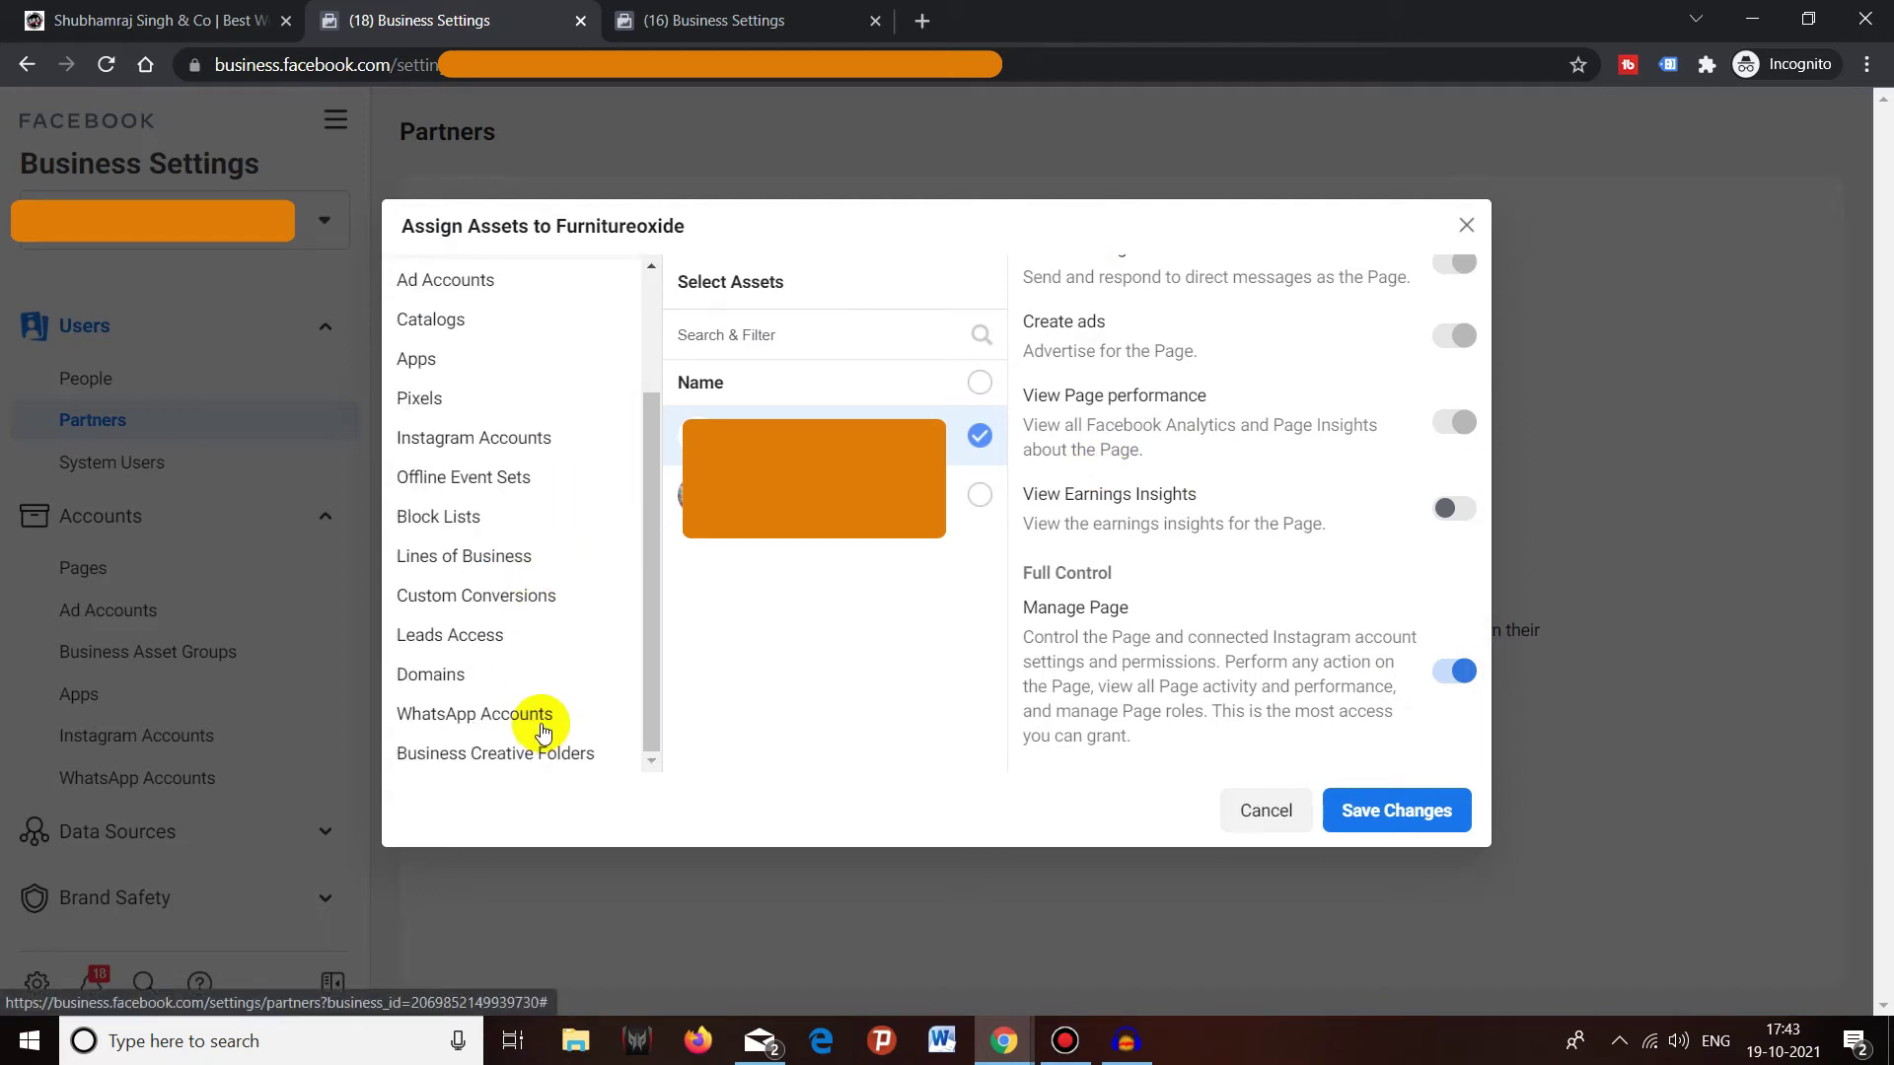
{"action": "scroll", "coordinate": [542, 733], "scroll_direction": "up", "scroll_amount": 3}
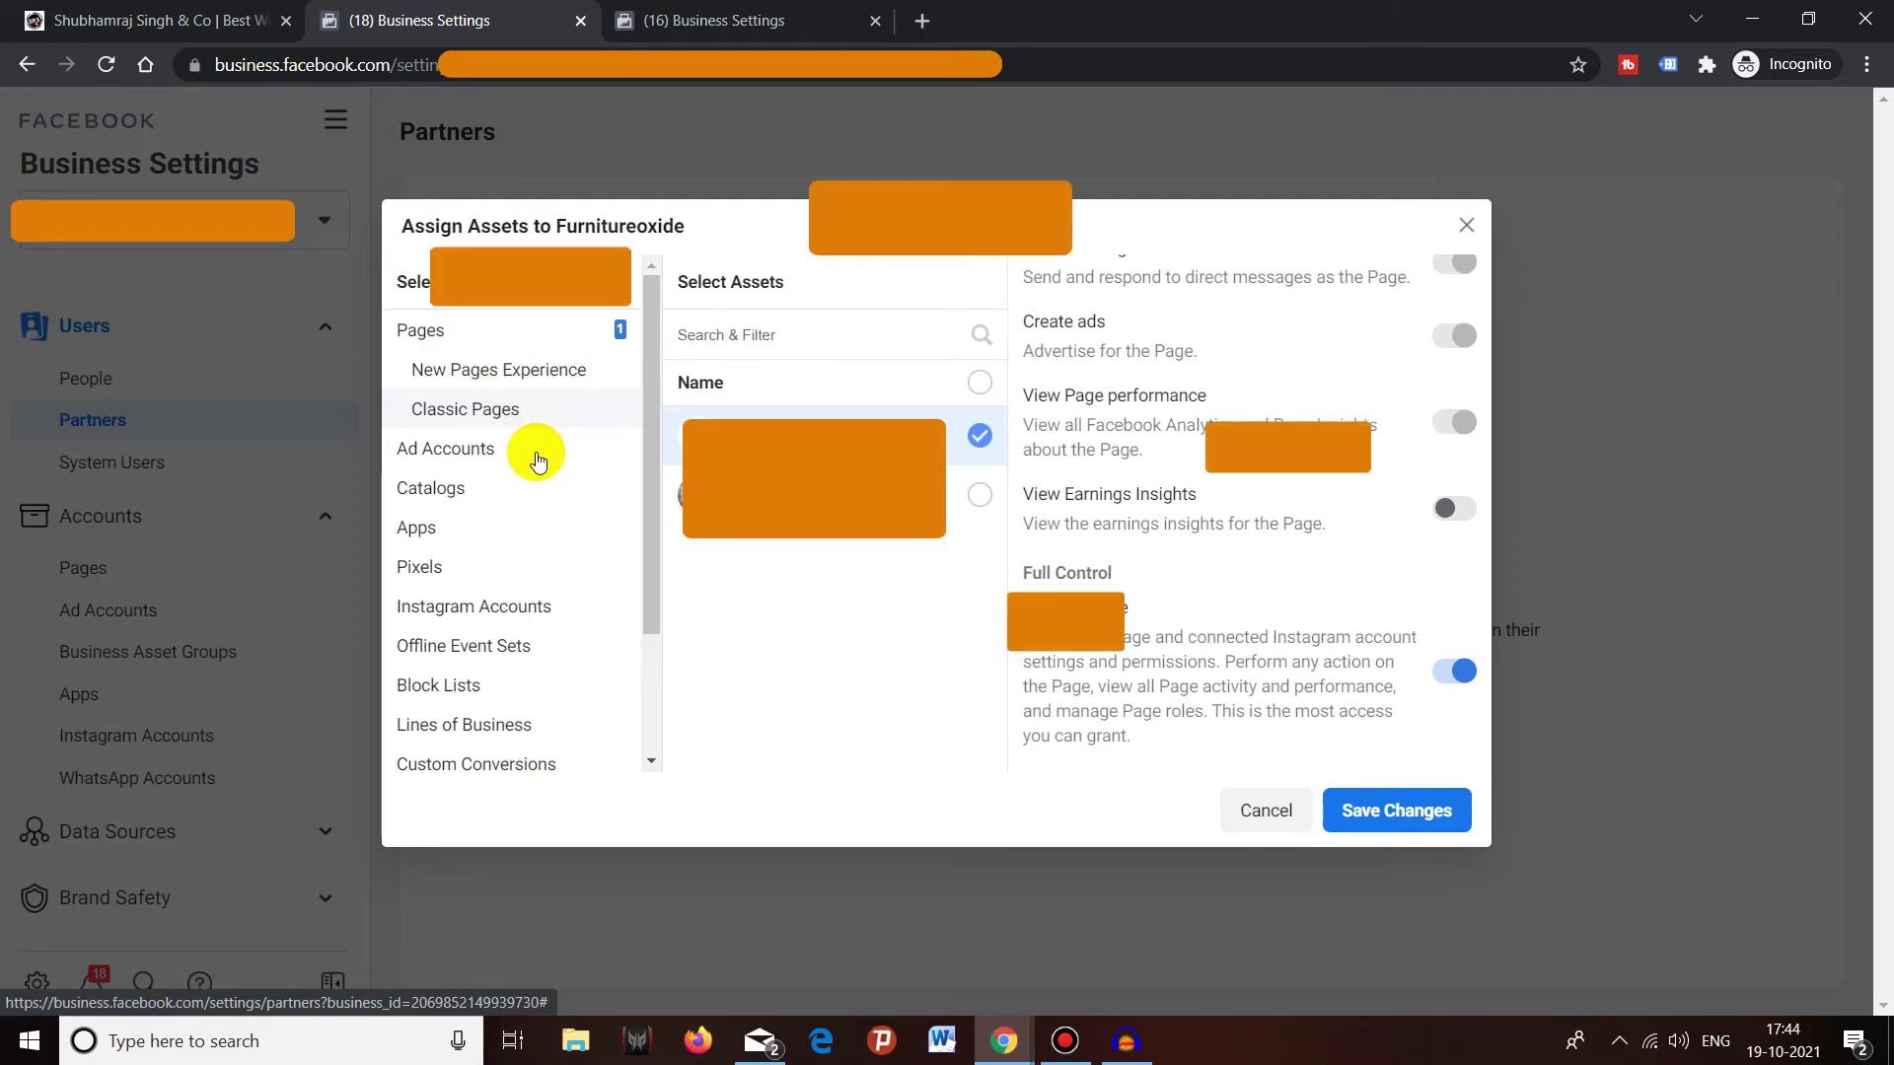
{"action": "left_click", "coordinate": [1396, 817]}
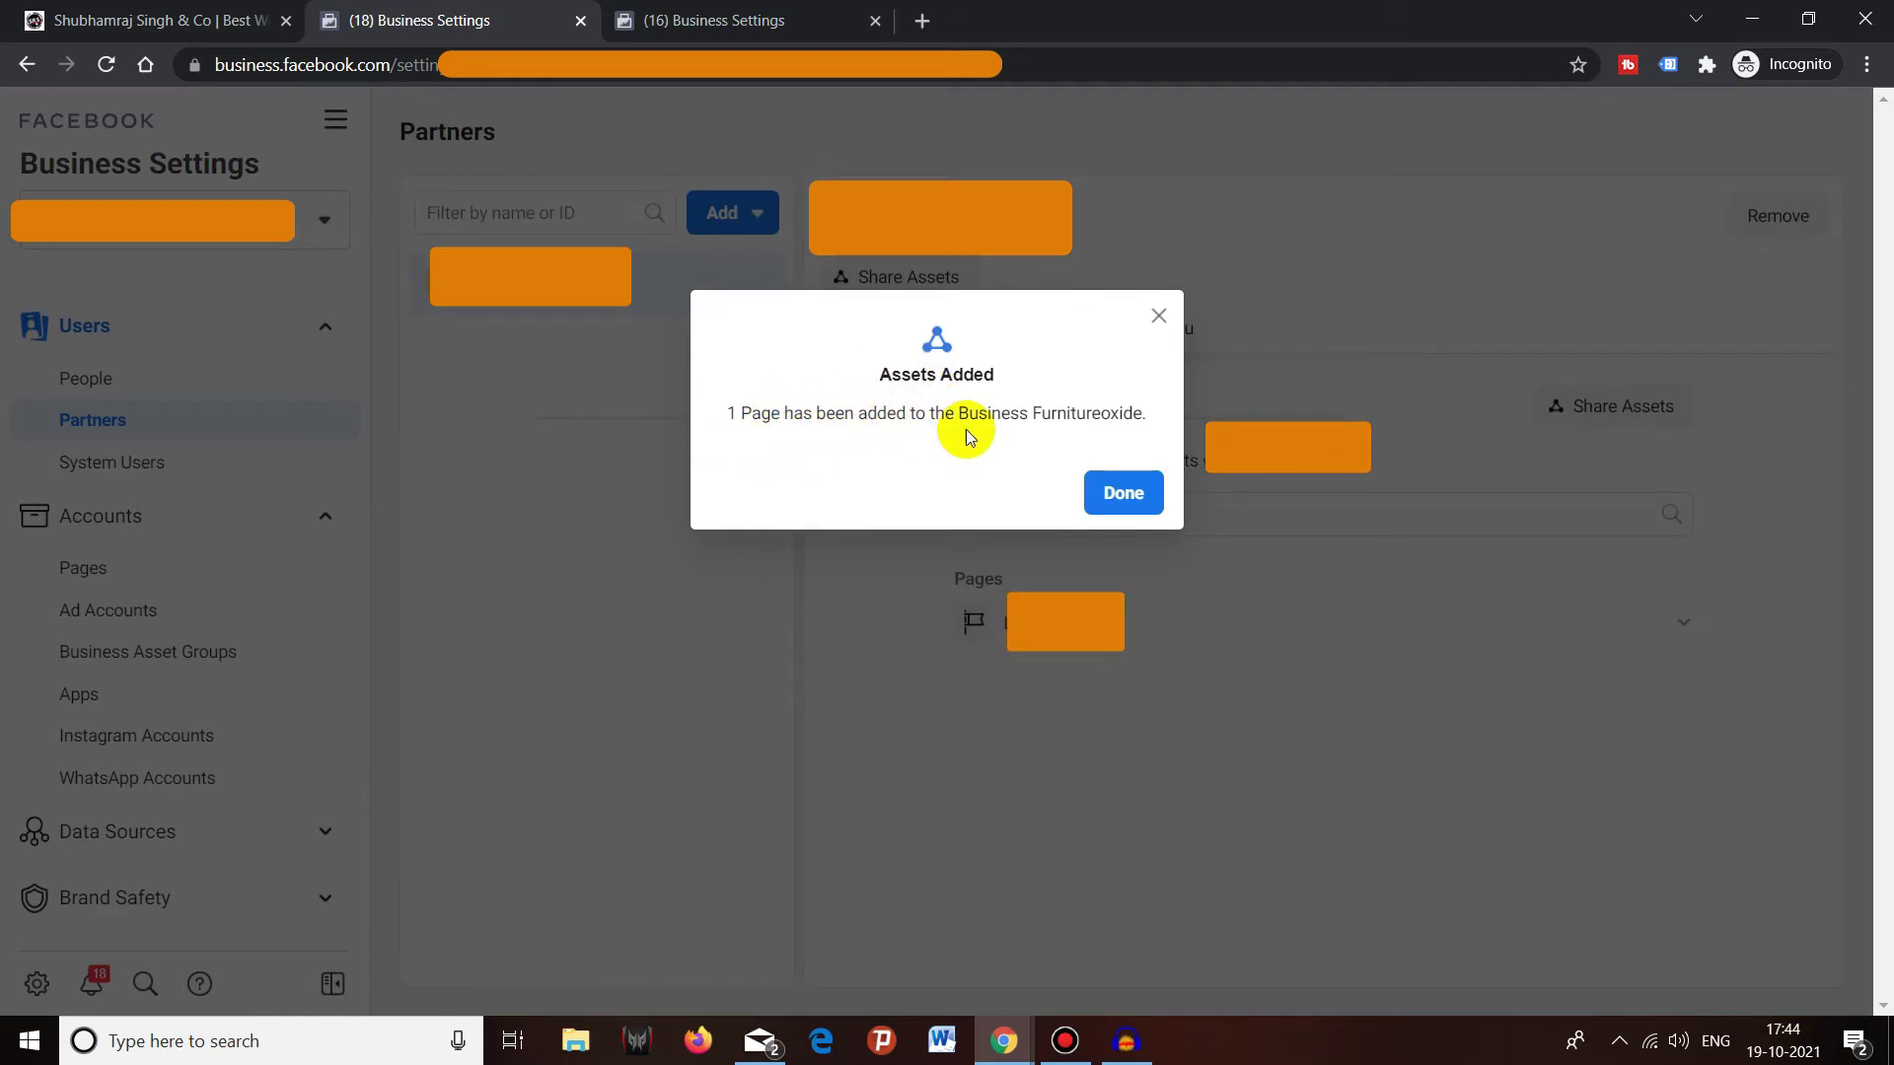
{"action": "left_click", "coordinate": [1114, 498]}
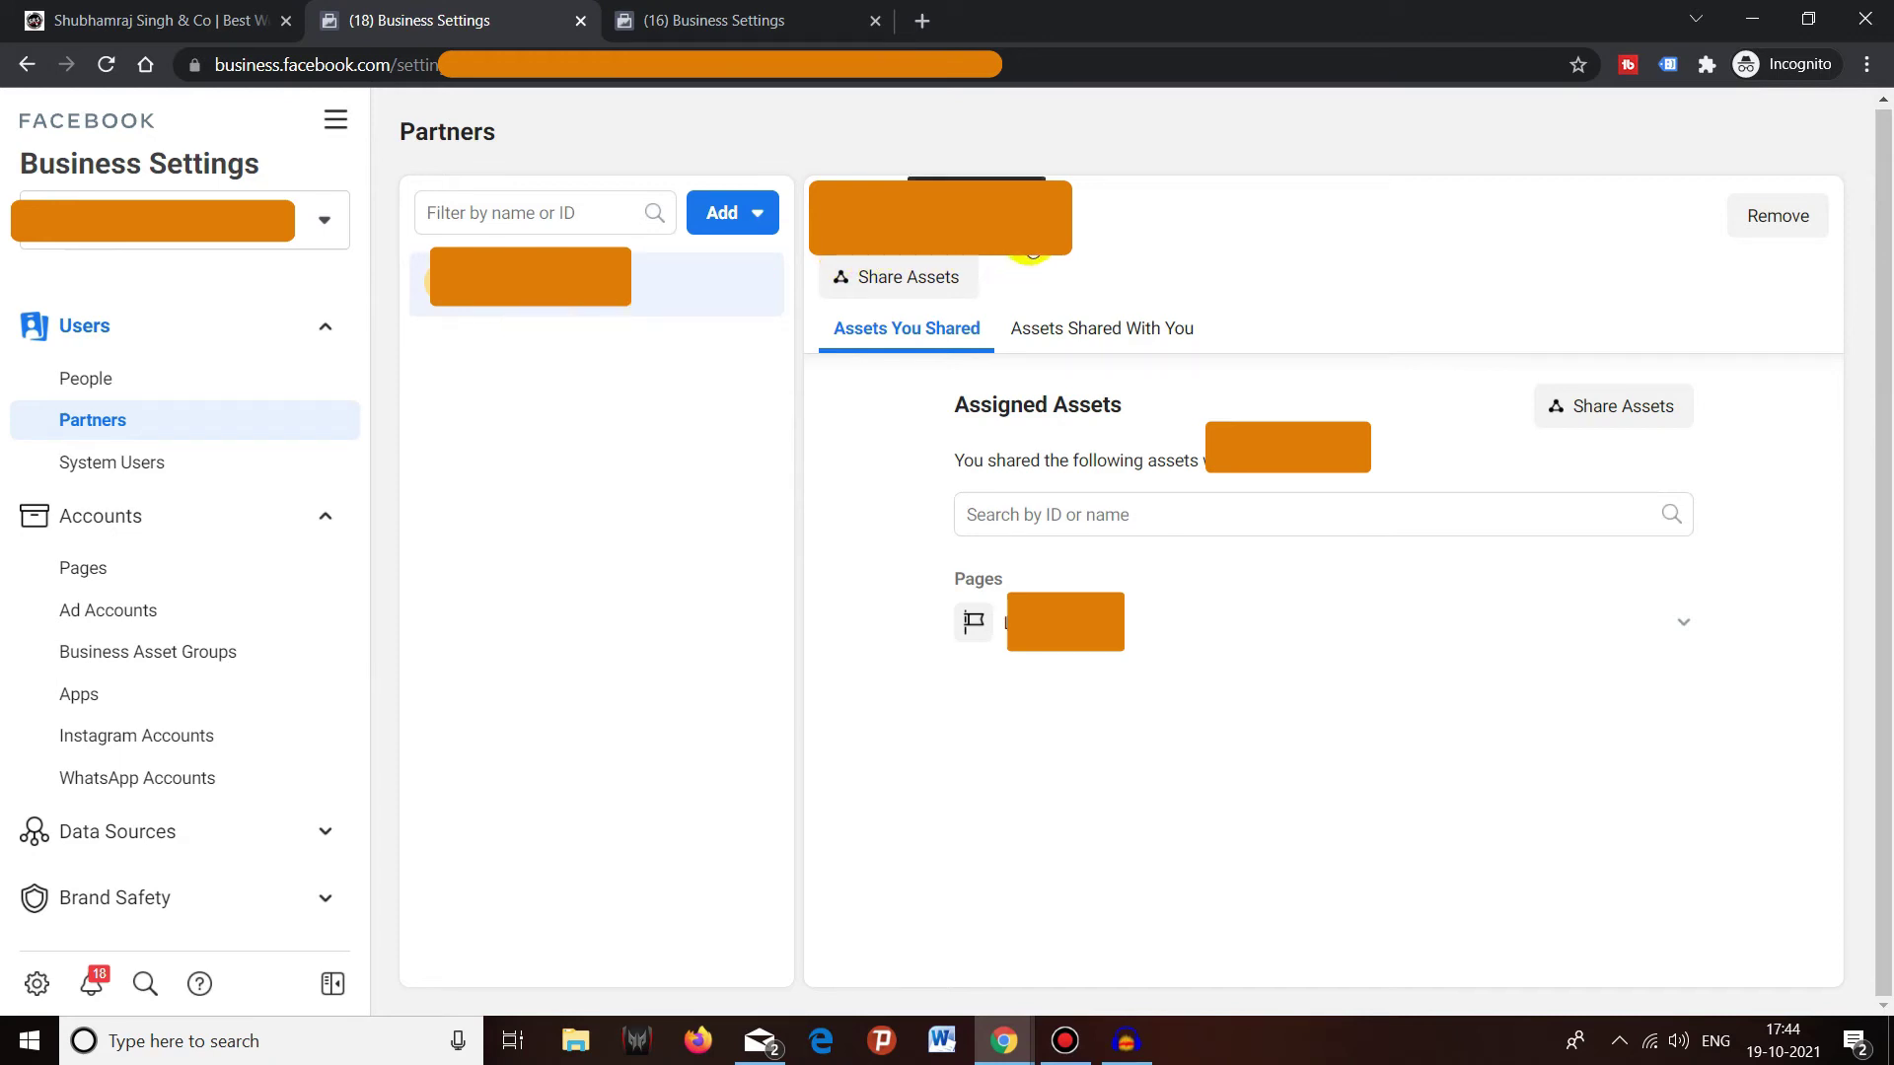
Step: Switch to Furnitureoxide's Business Settings and remove the partner LIC OXIDE
{"action": "key", "text": "ctrl+Tab"}
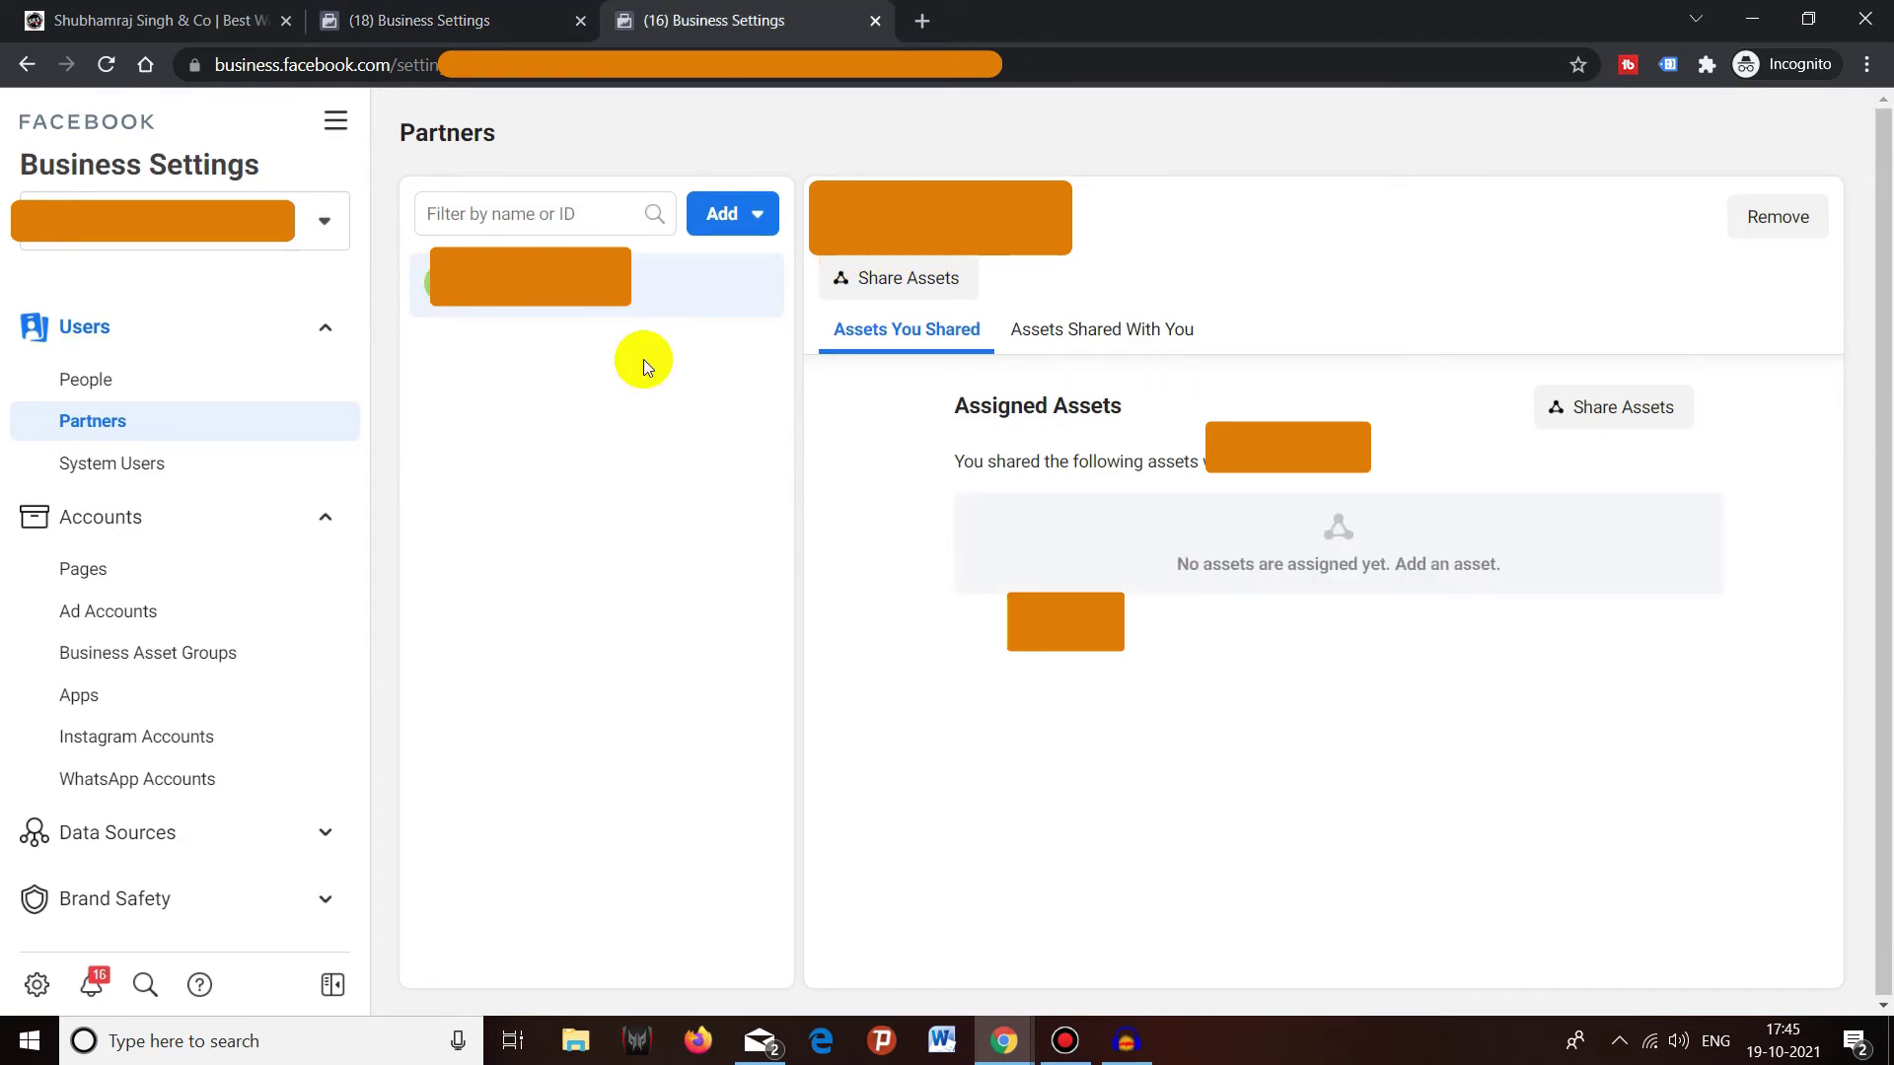
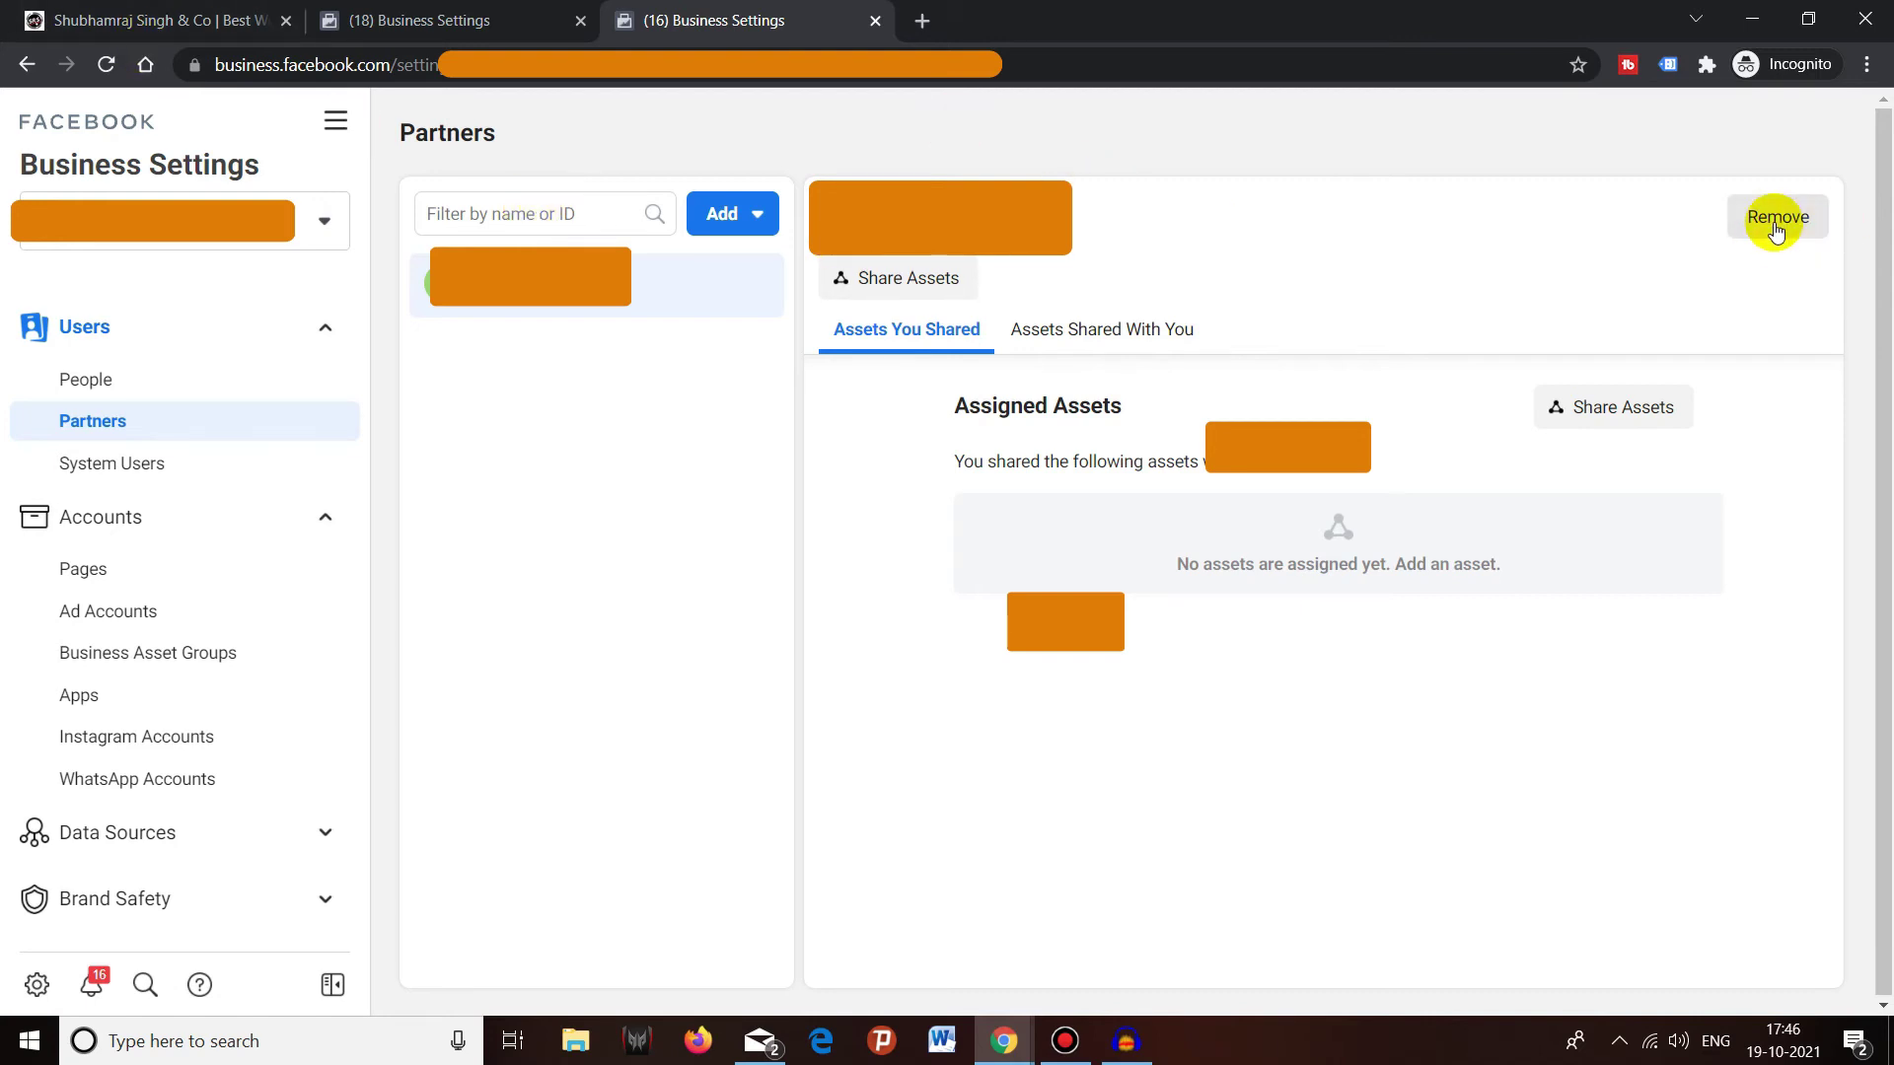
{"action": "left_click", "coordinate": [1776, 223]}
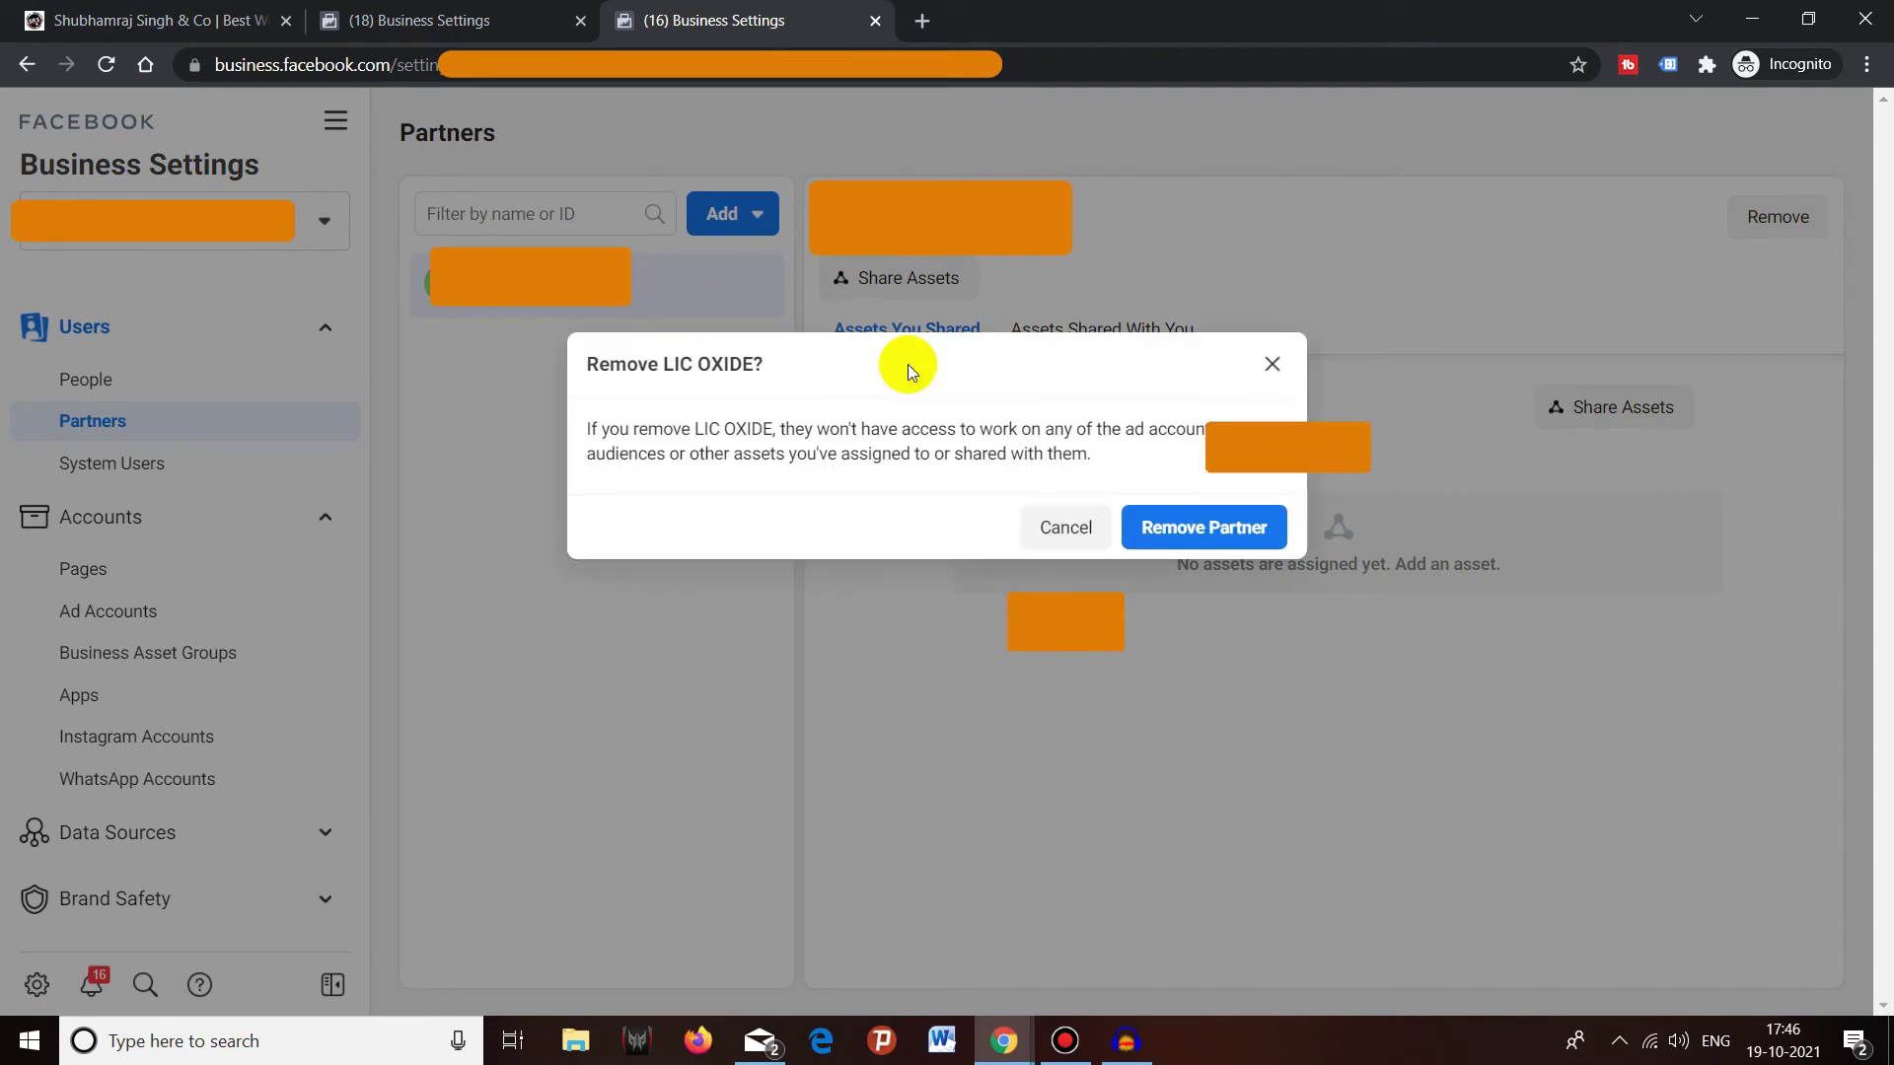
{"action": "left_click", "coordinate": [1187, 525]}
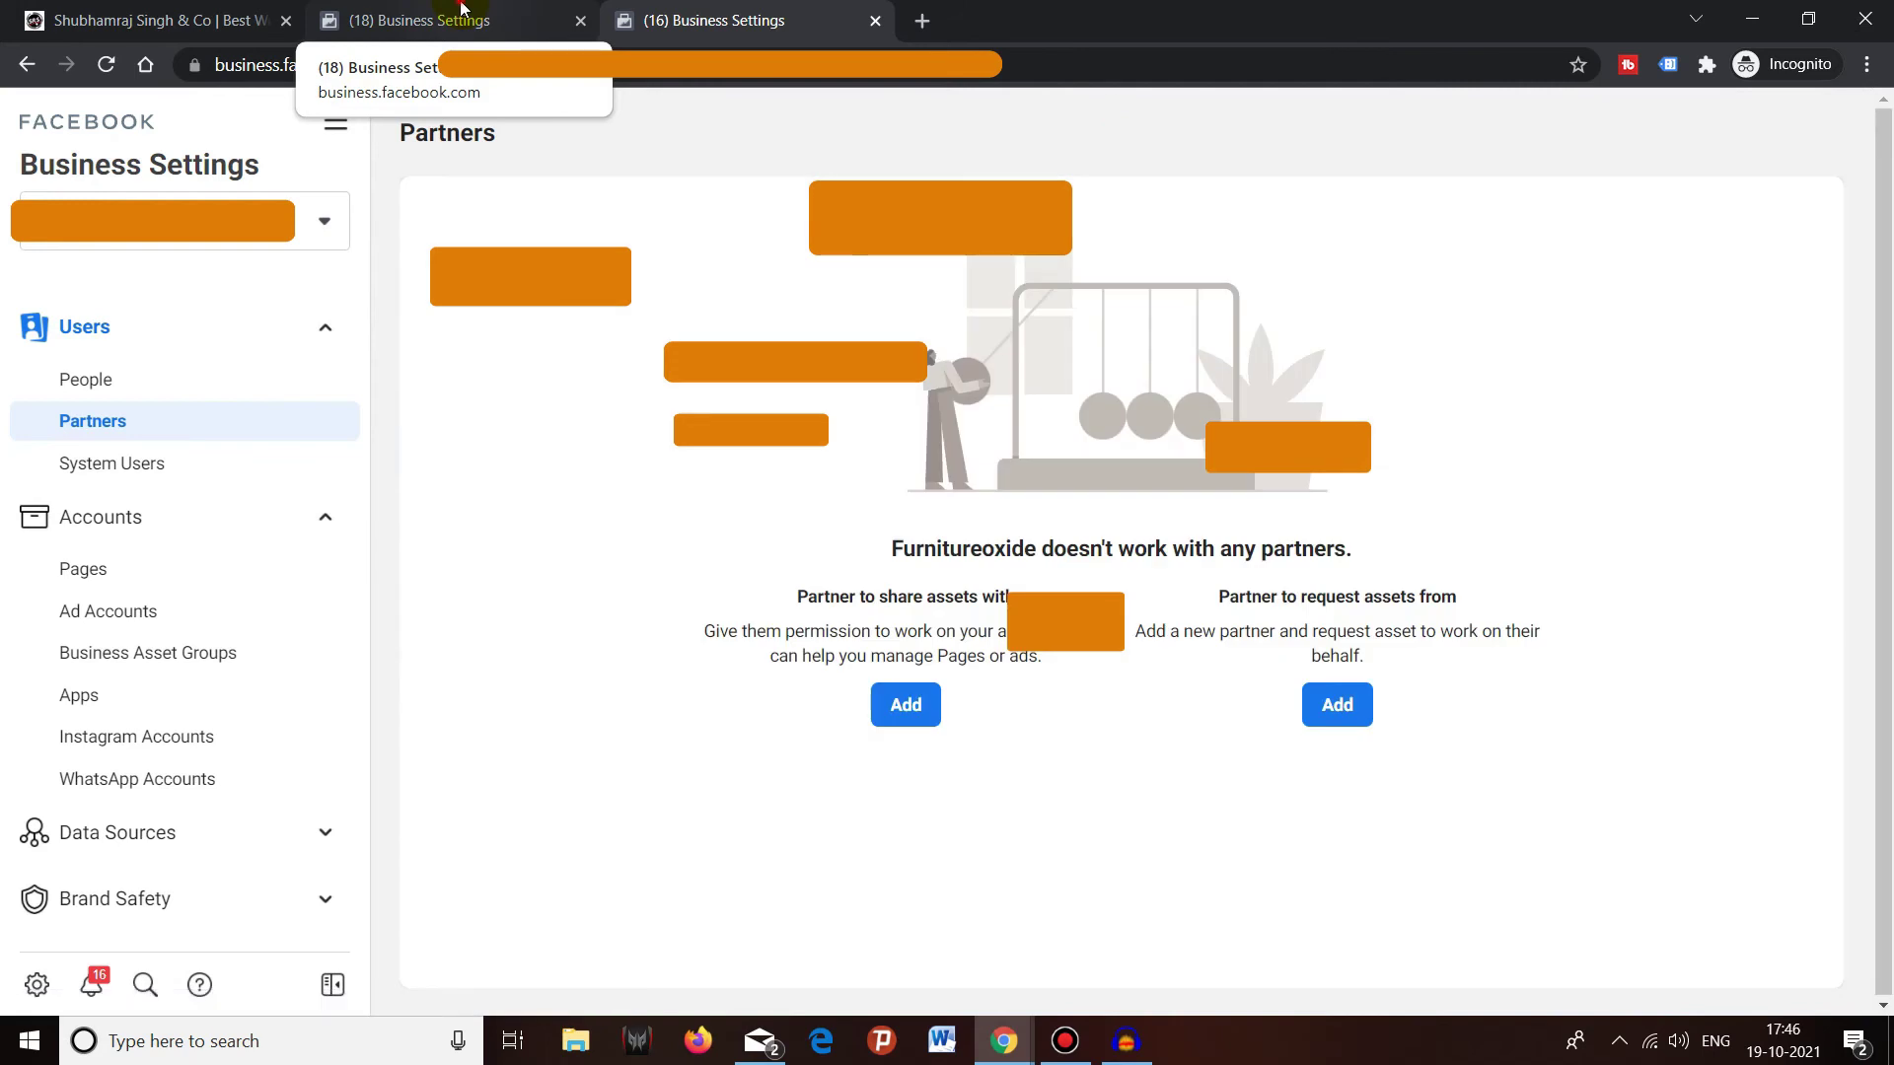
Step: Return to the other business's settings, refresh its Partners page and start adding a partner to request assets from
{"action": "left_click", "coordinate": [460, 17]}
{"action": "left_click", "coordinate": [106, 66]}
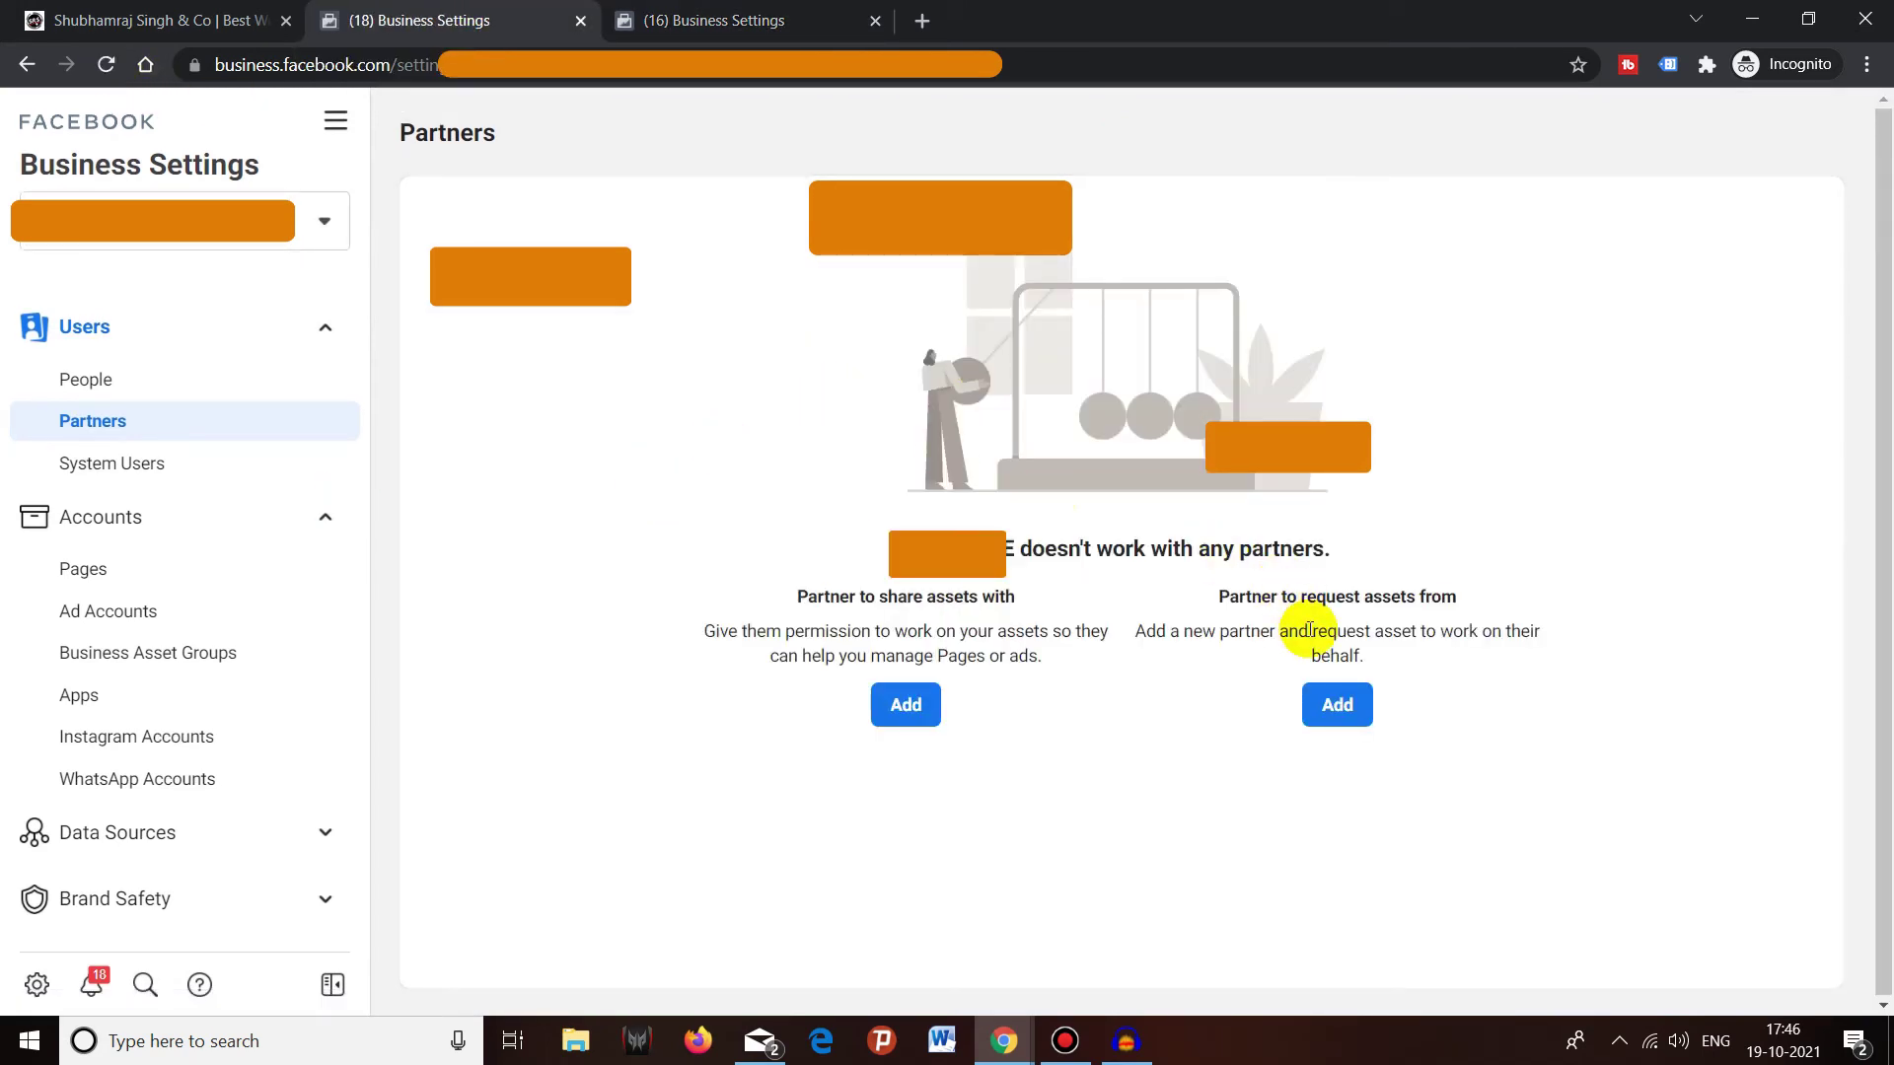
{"action": "left_click", "coordinate": [1359, 701]}
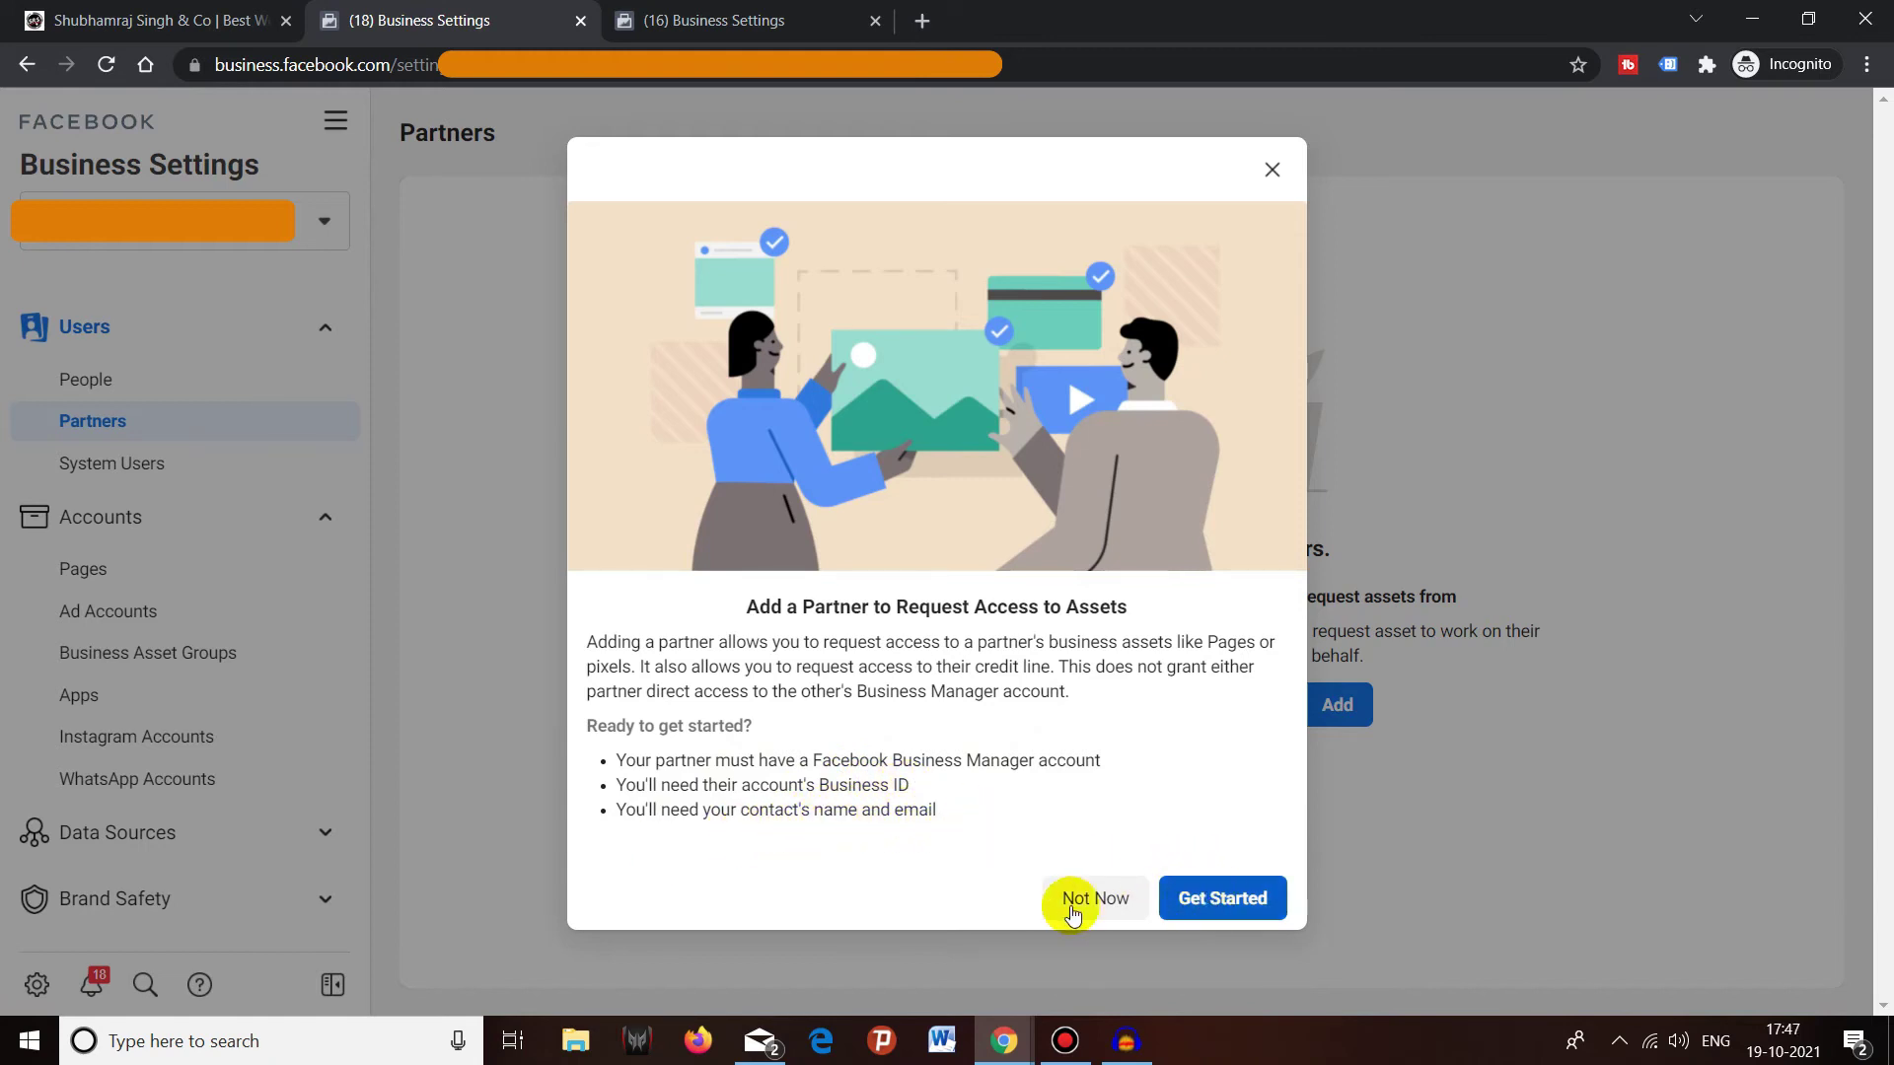
{"action": "left_click", "coordinate": [1215, 897]}
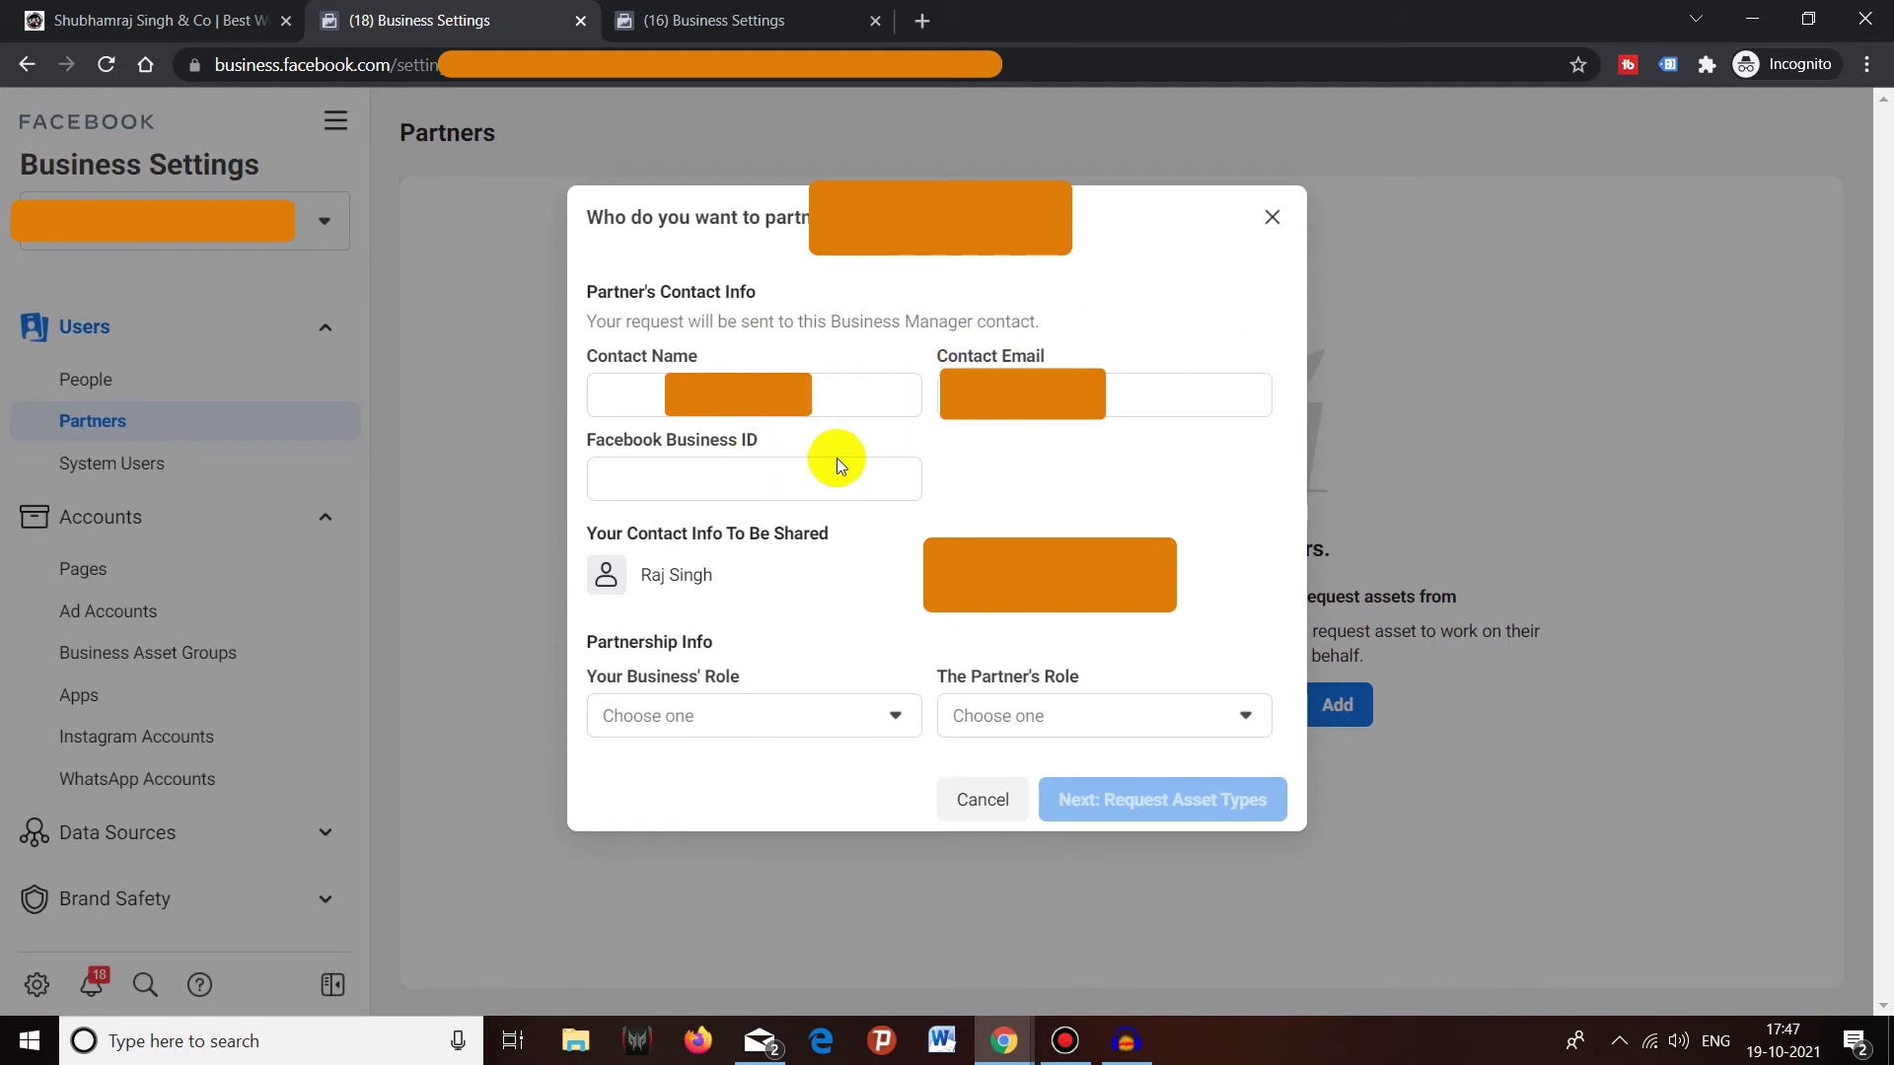
Step: Fill in the partner's contact name, contact email and Facebook Business ID
{"action": "left_click", "coordinate": [760, 480]}
{"action": "left_click", "coordinate": [789, 374]}
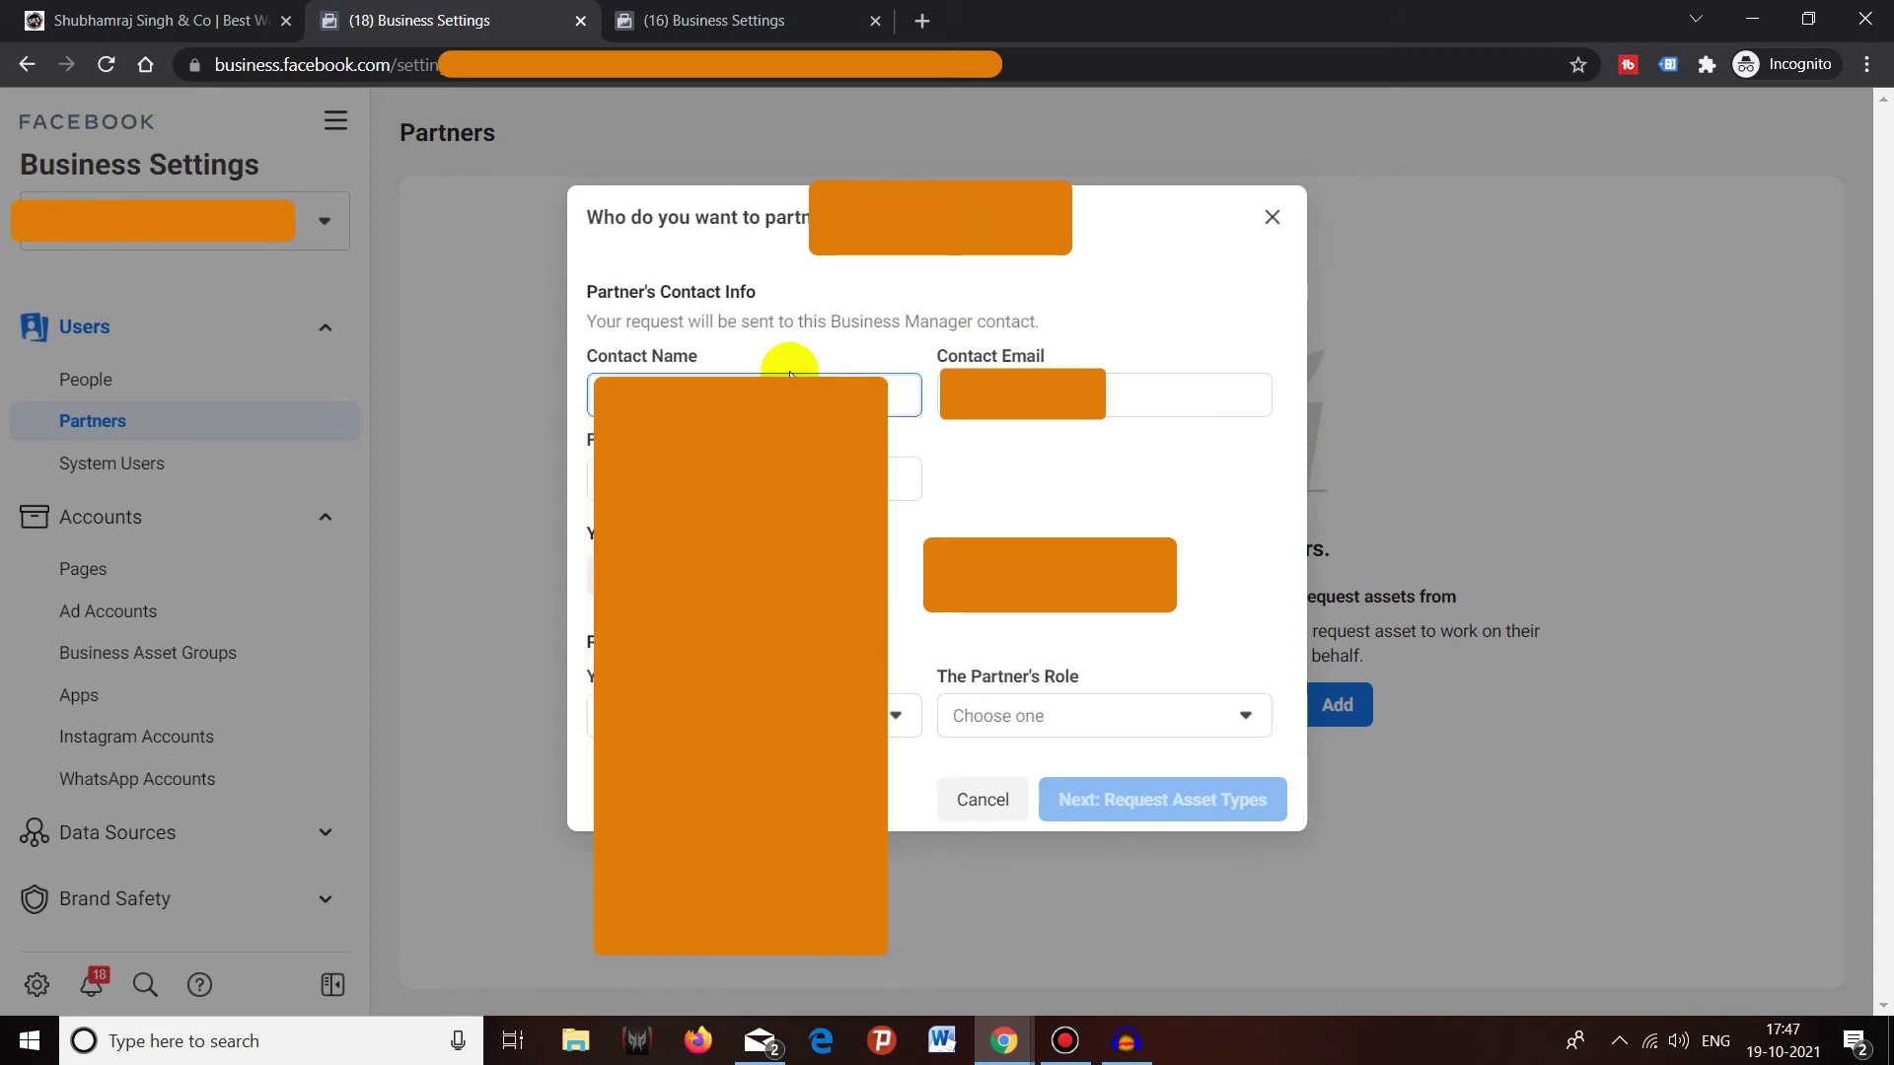
{"action": "key", "text": "Tab"}
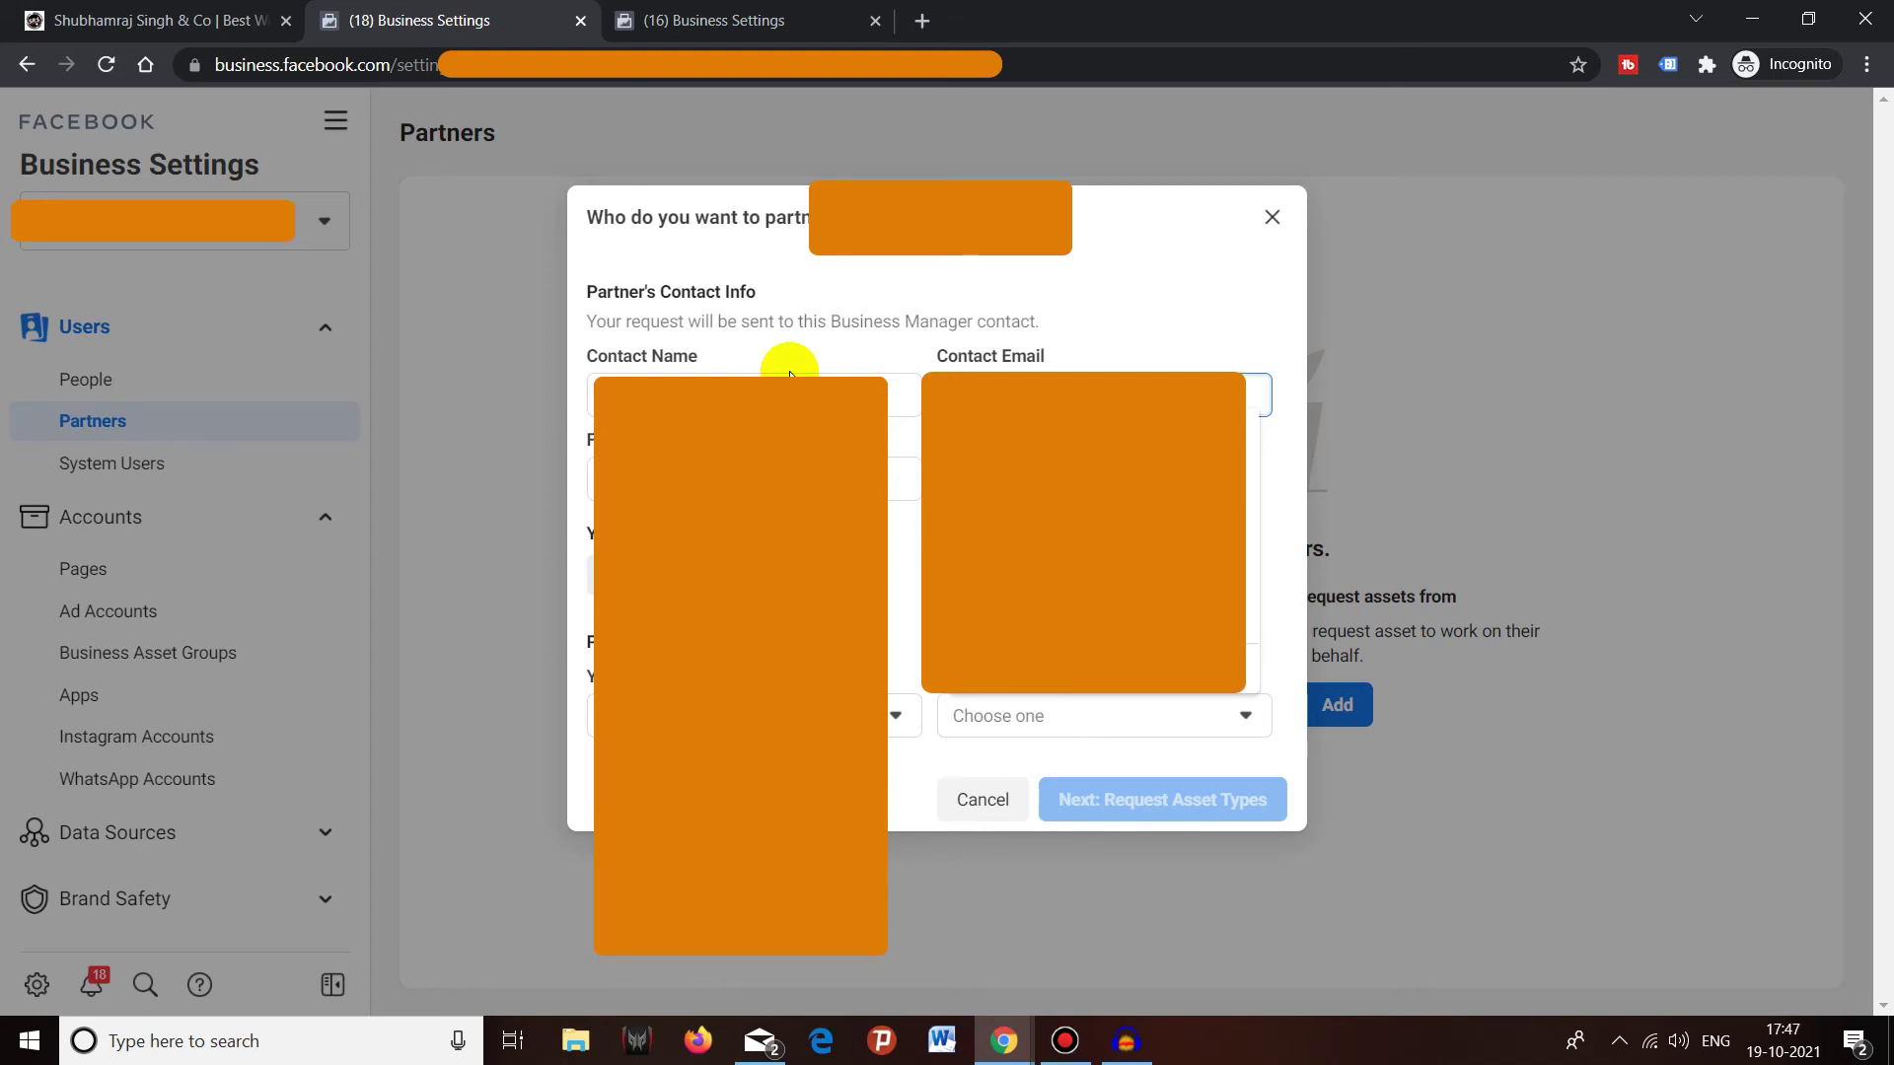
{"action": "left_click", "coordinate": [892, 270]}
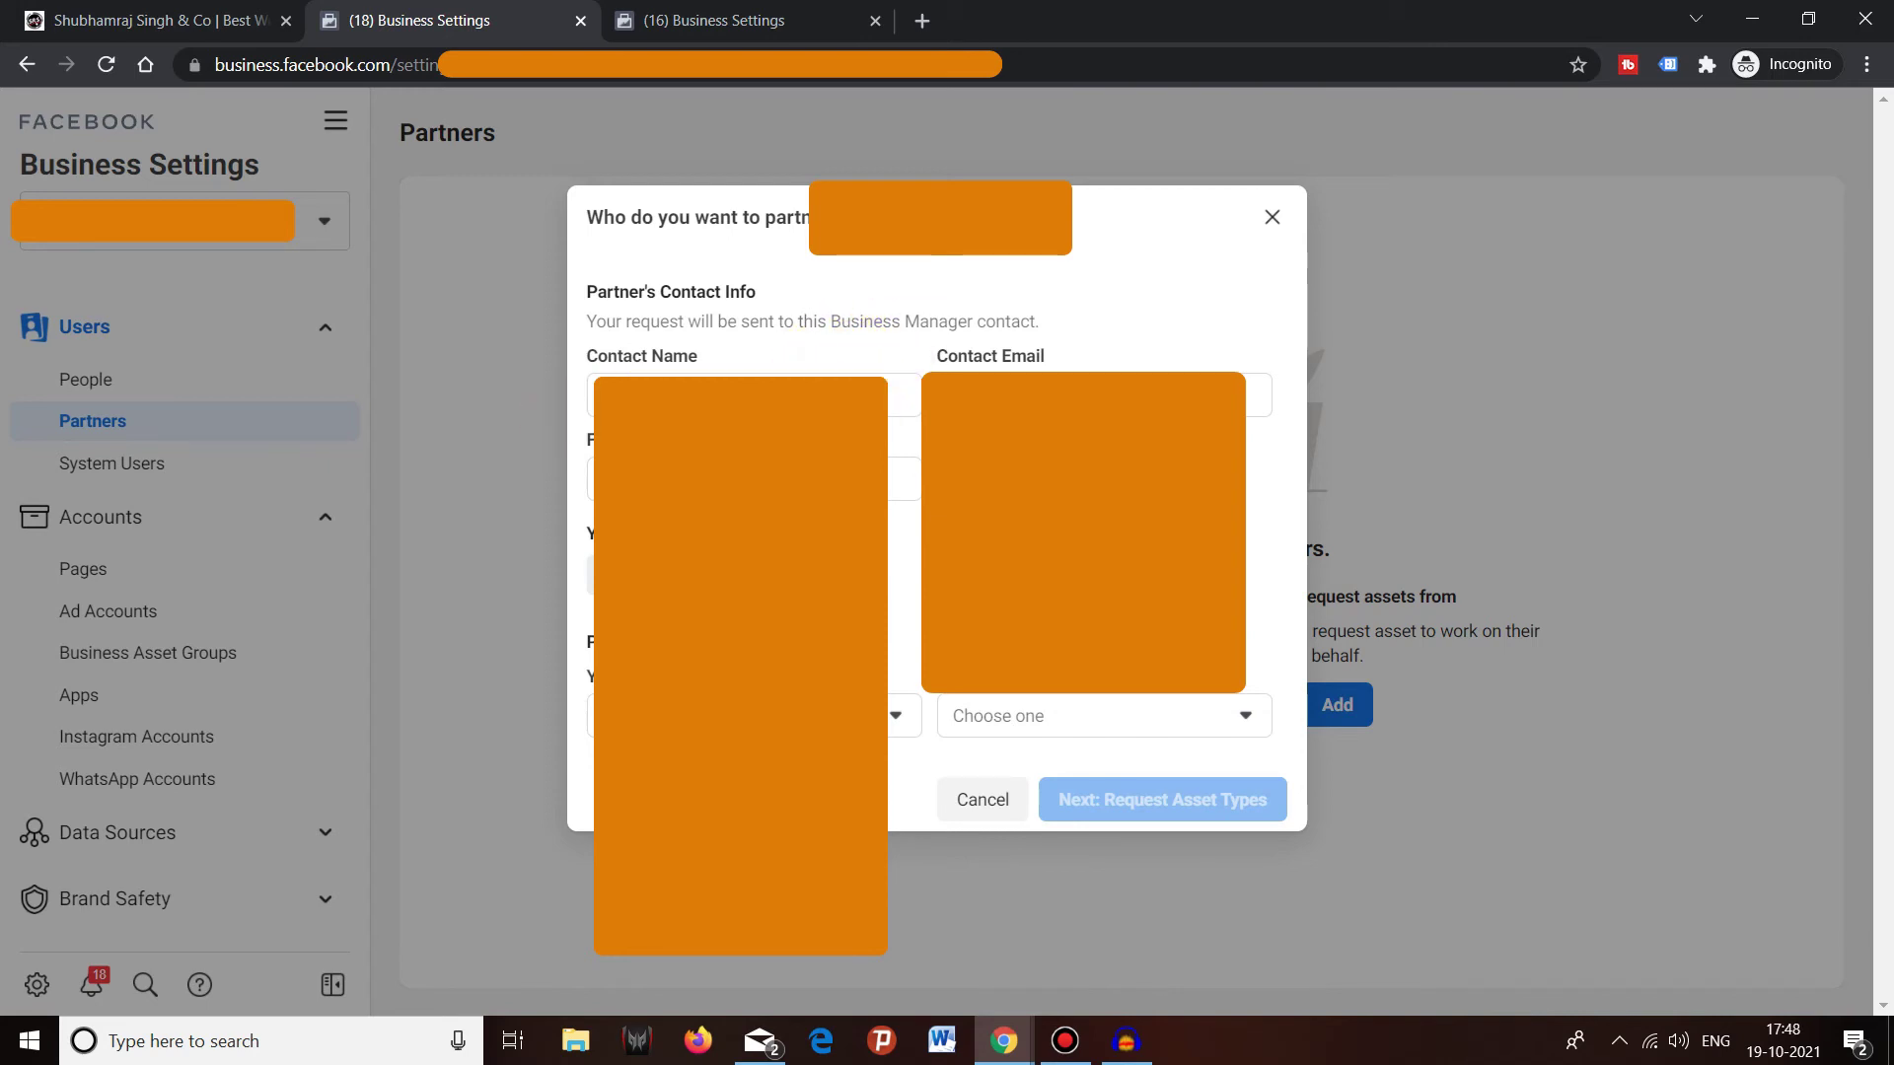
{"action": "left_click", "coordinate": [755, 479]}
{"action": "key", "text": "Escape"}
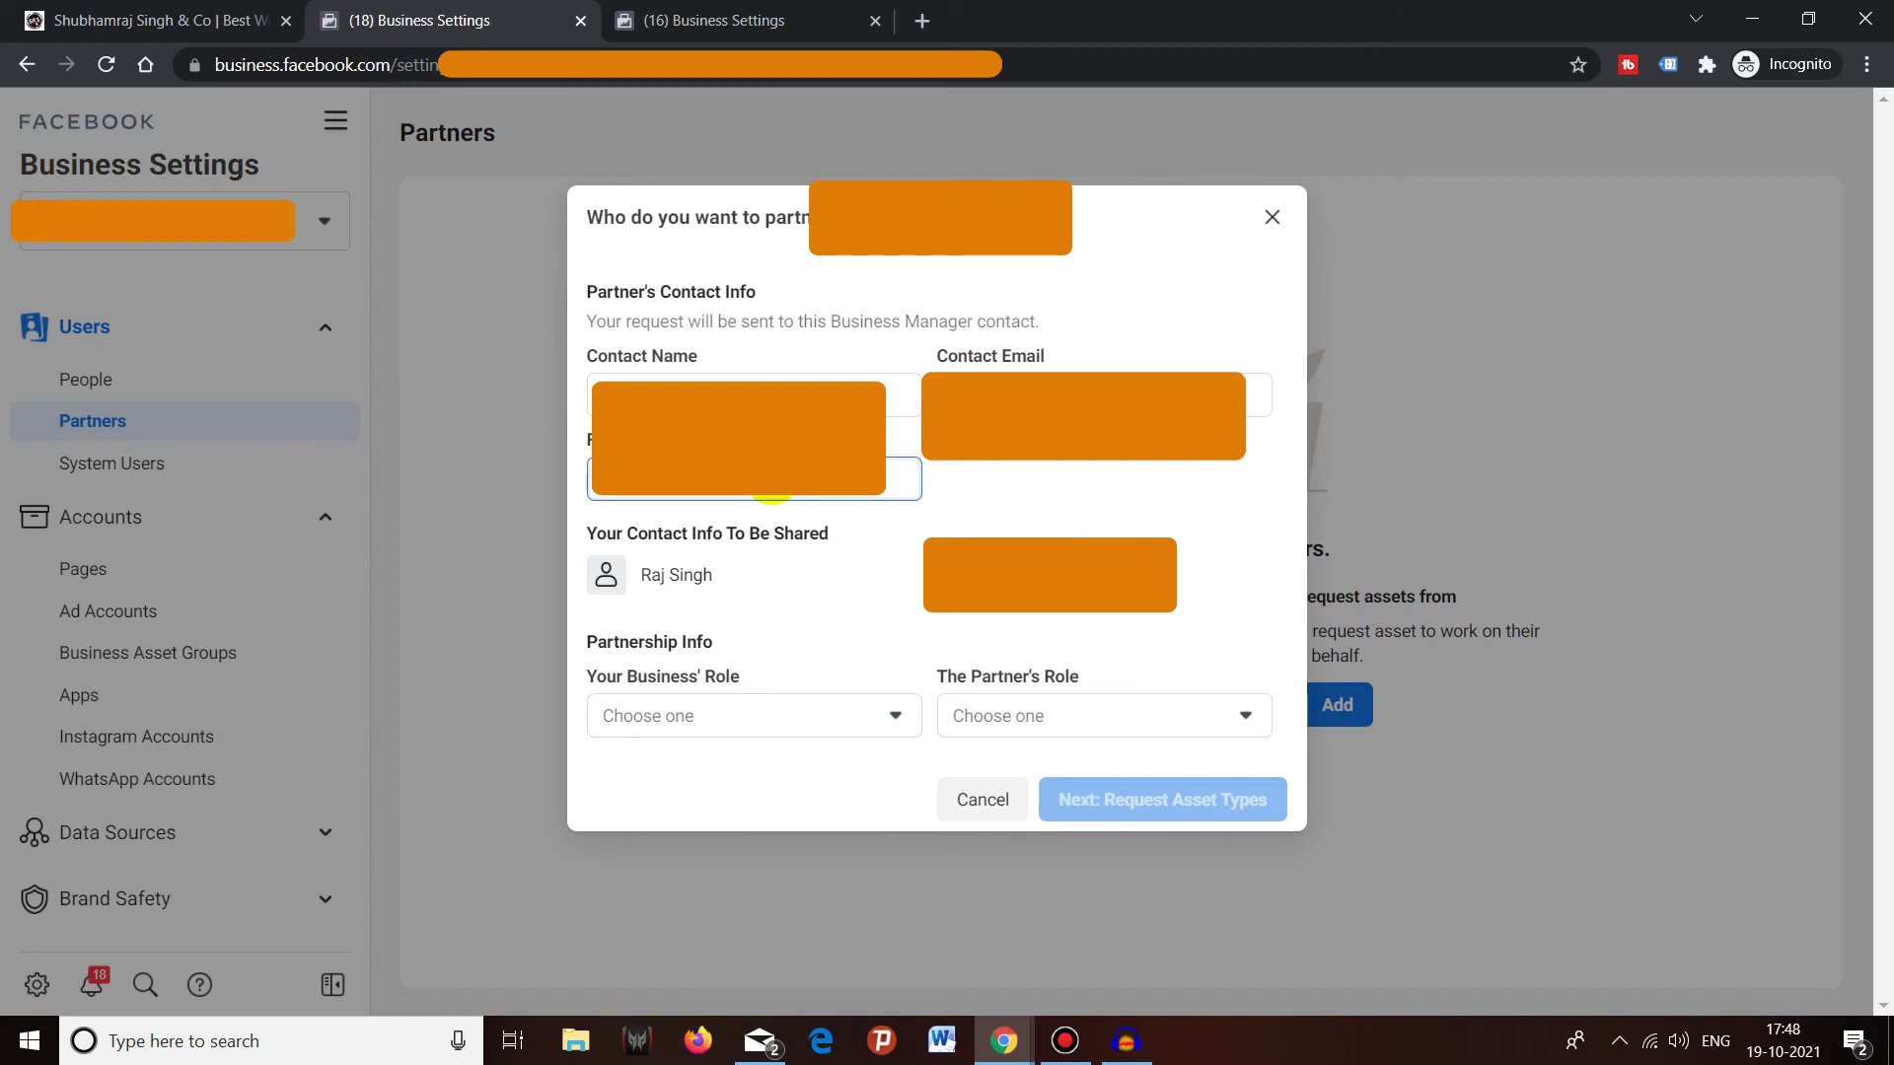
Step: Set your business' role to Media agency and the partner's role to Brand or business
{"action": "left_click", "coordinate": [824, 708]}
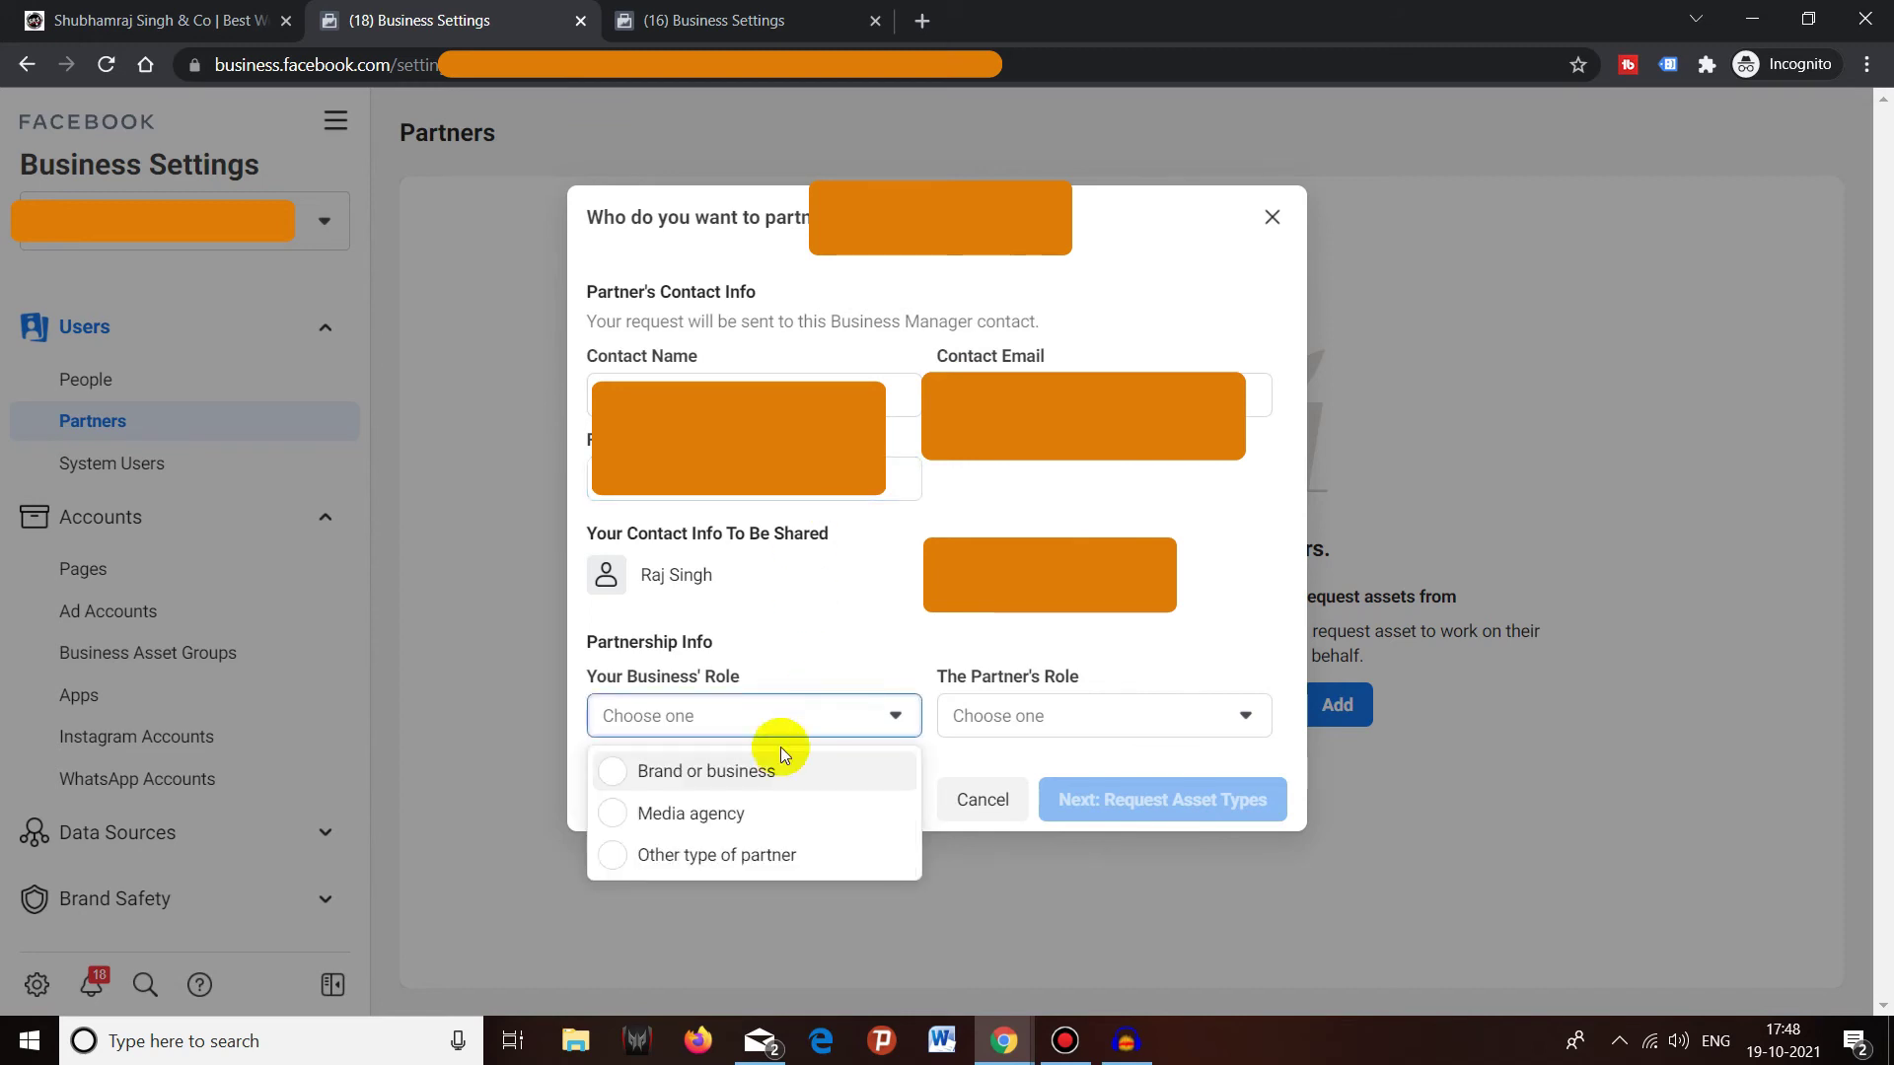
{"action": "left_click", "coordinate": [775, 818]}
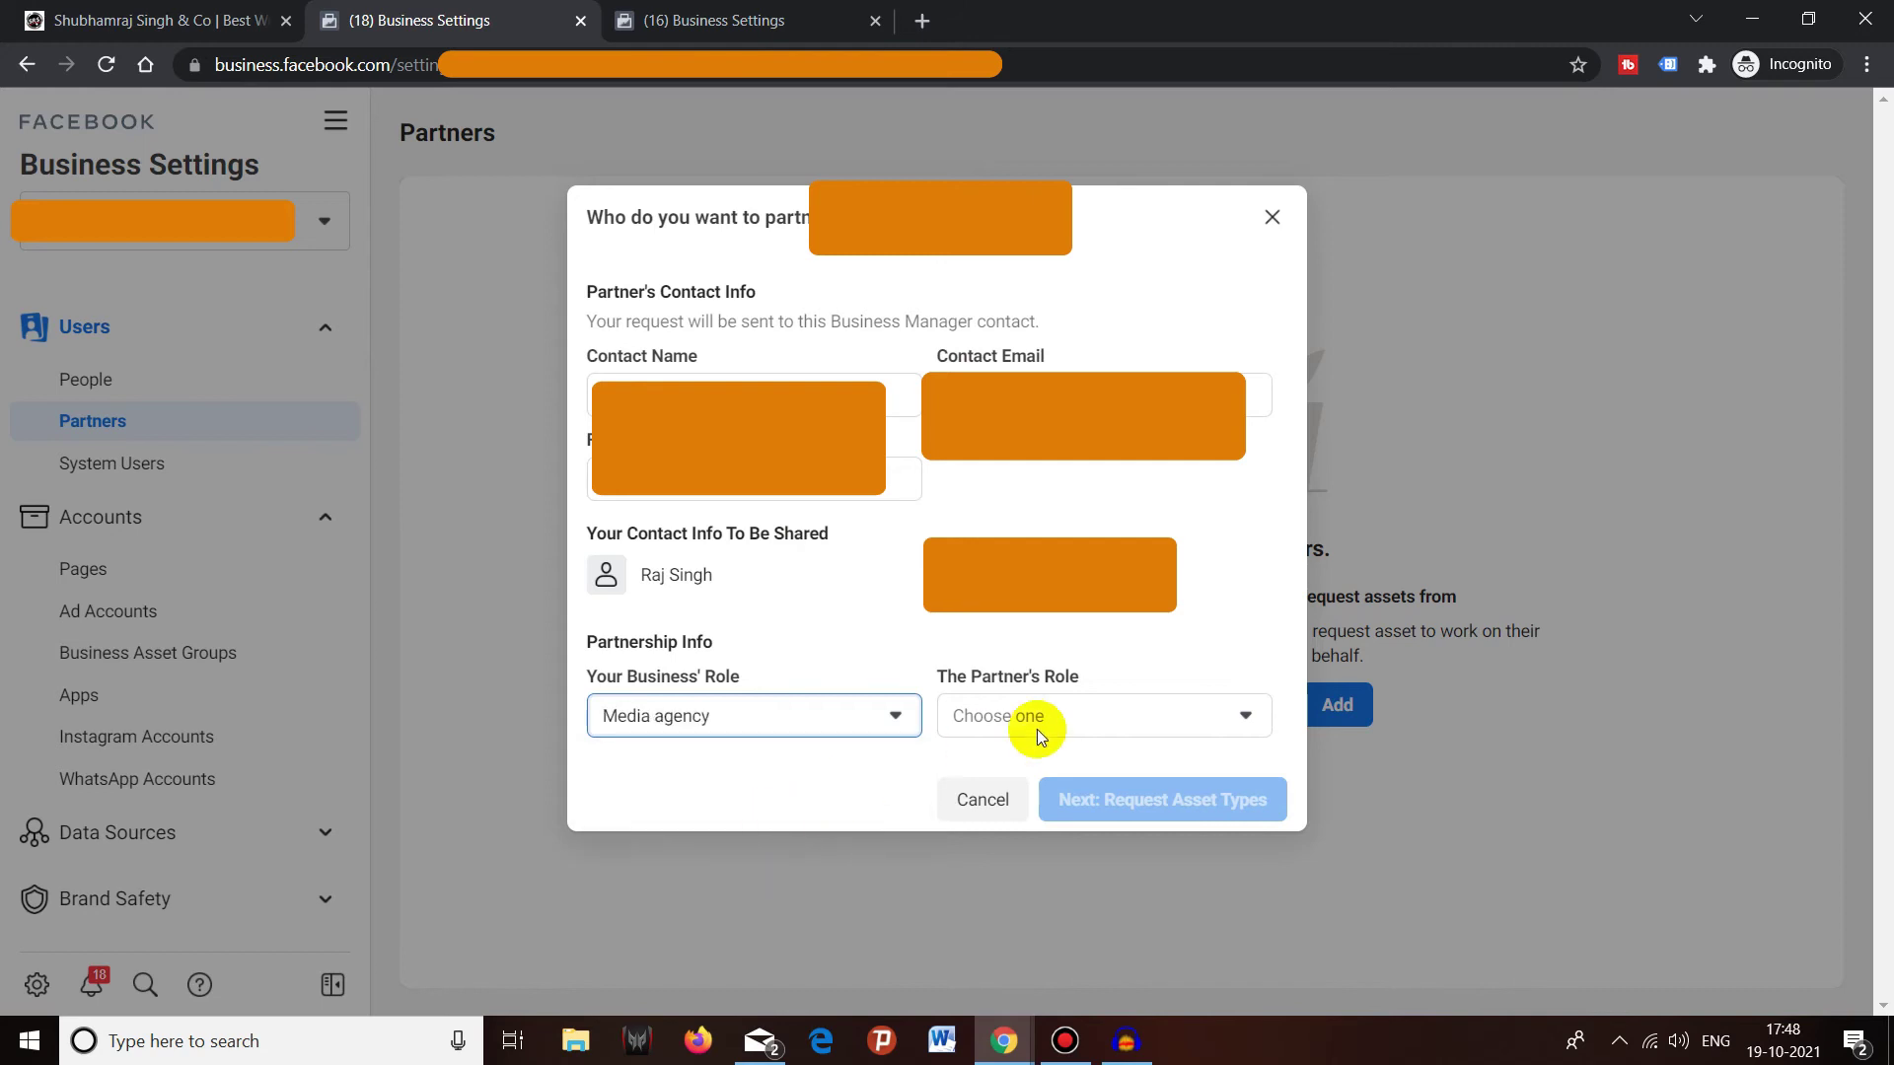
{"action": "left_click", "coordinate": [1110, 711]}
{"action": "left_click", "coordinate": [1079, 775]}
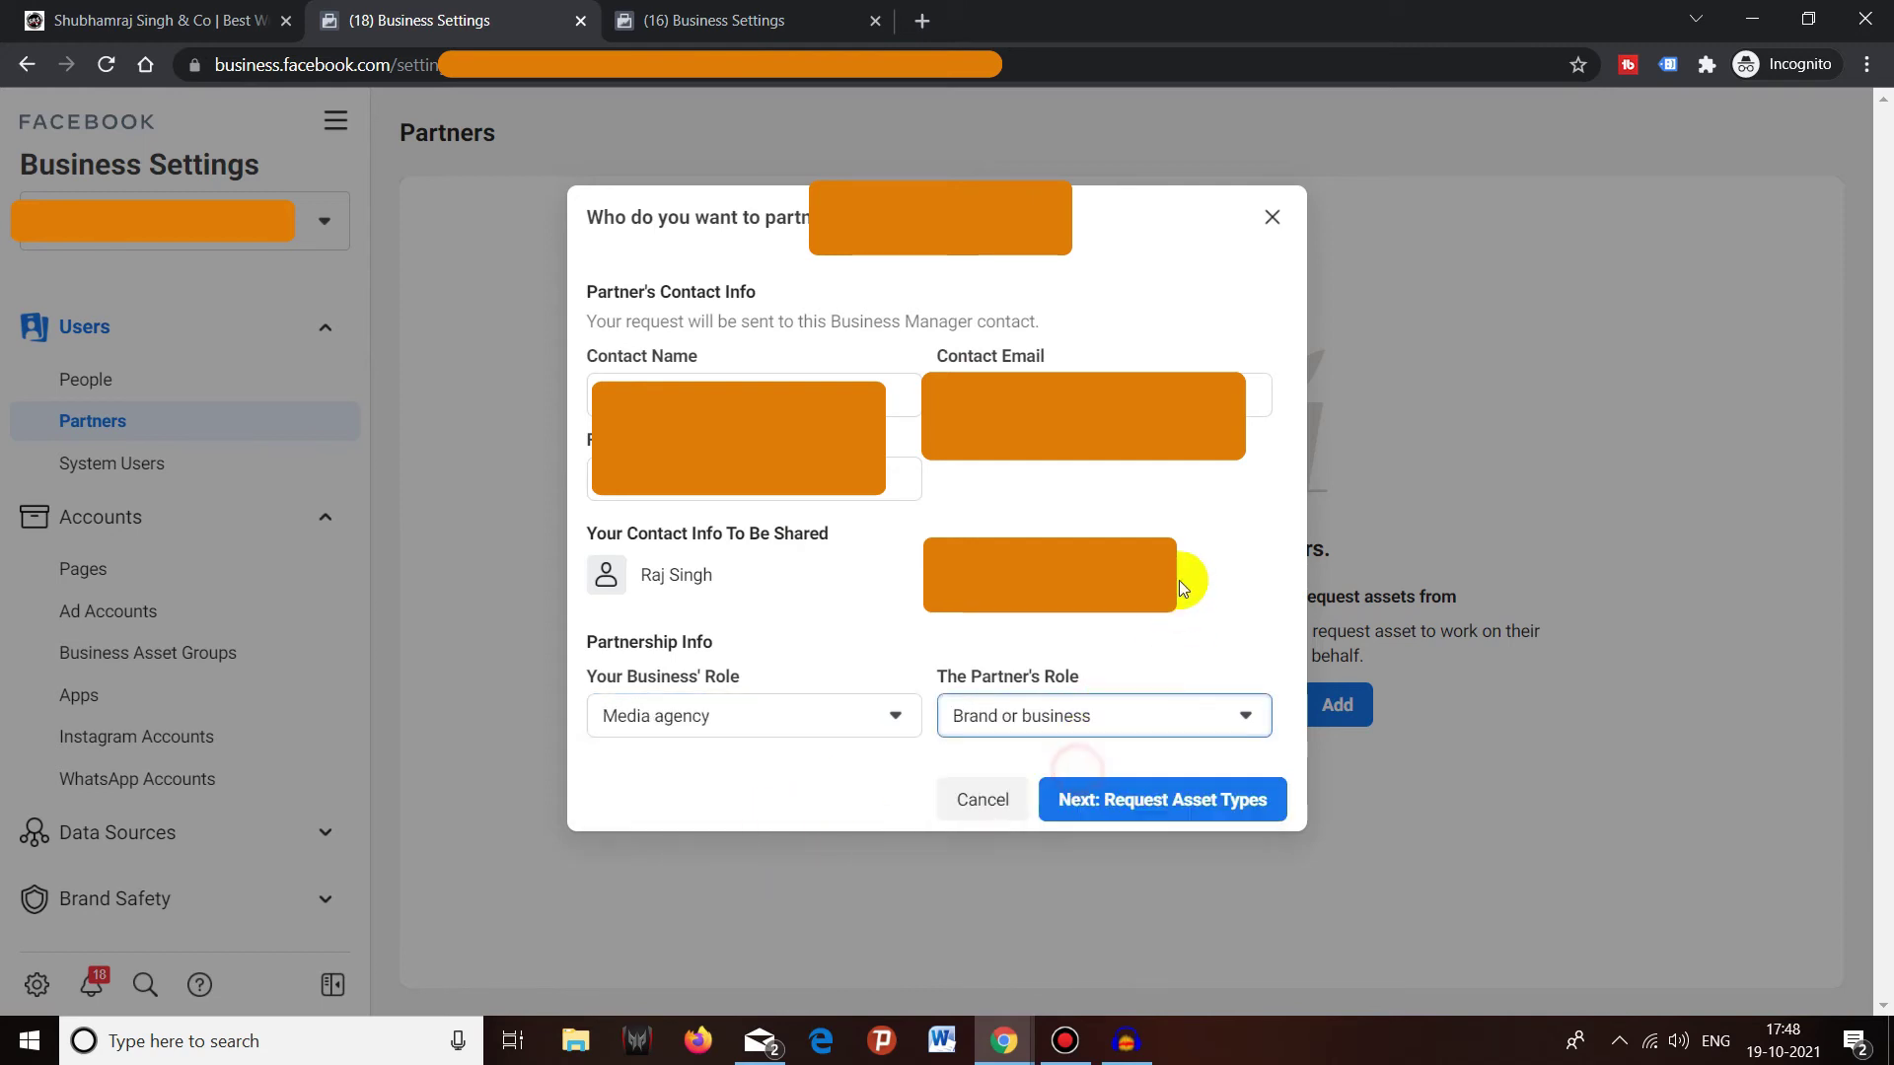
Step: Continue to the asset types and request Manage Page permission, including its partial-access permissions, for the partner's Pages
{"action": "left_click", "coordinate": [1143, 811]}
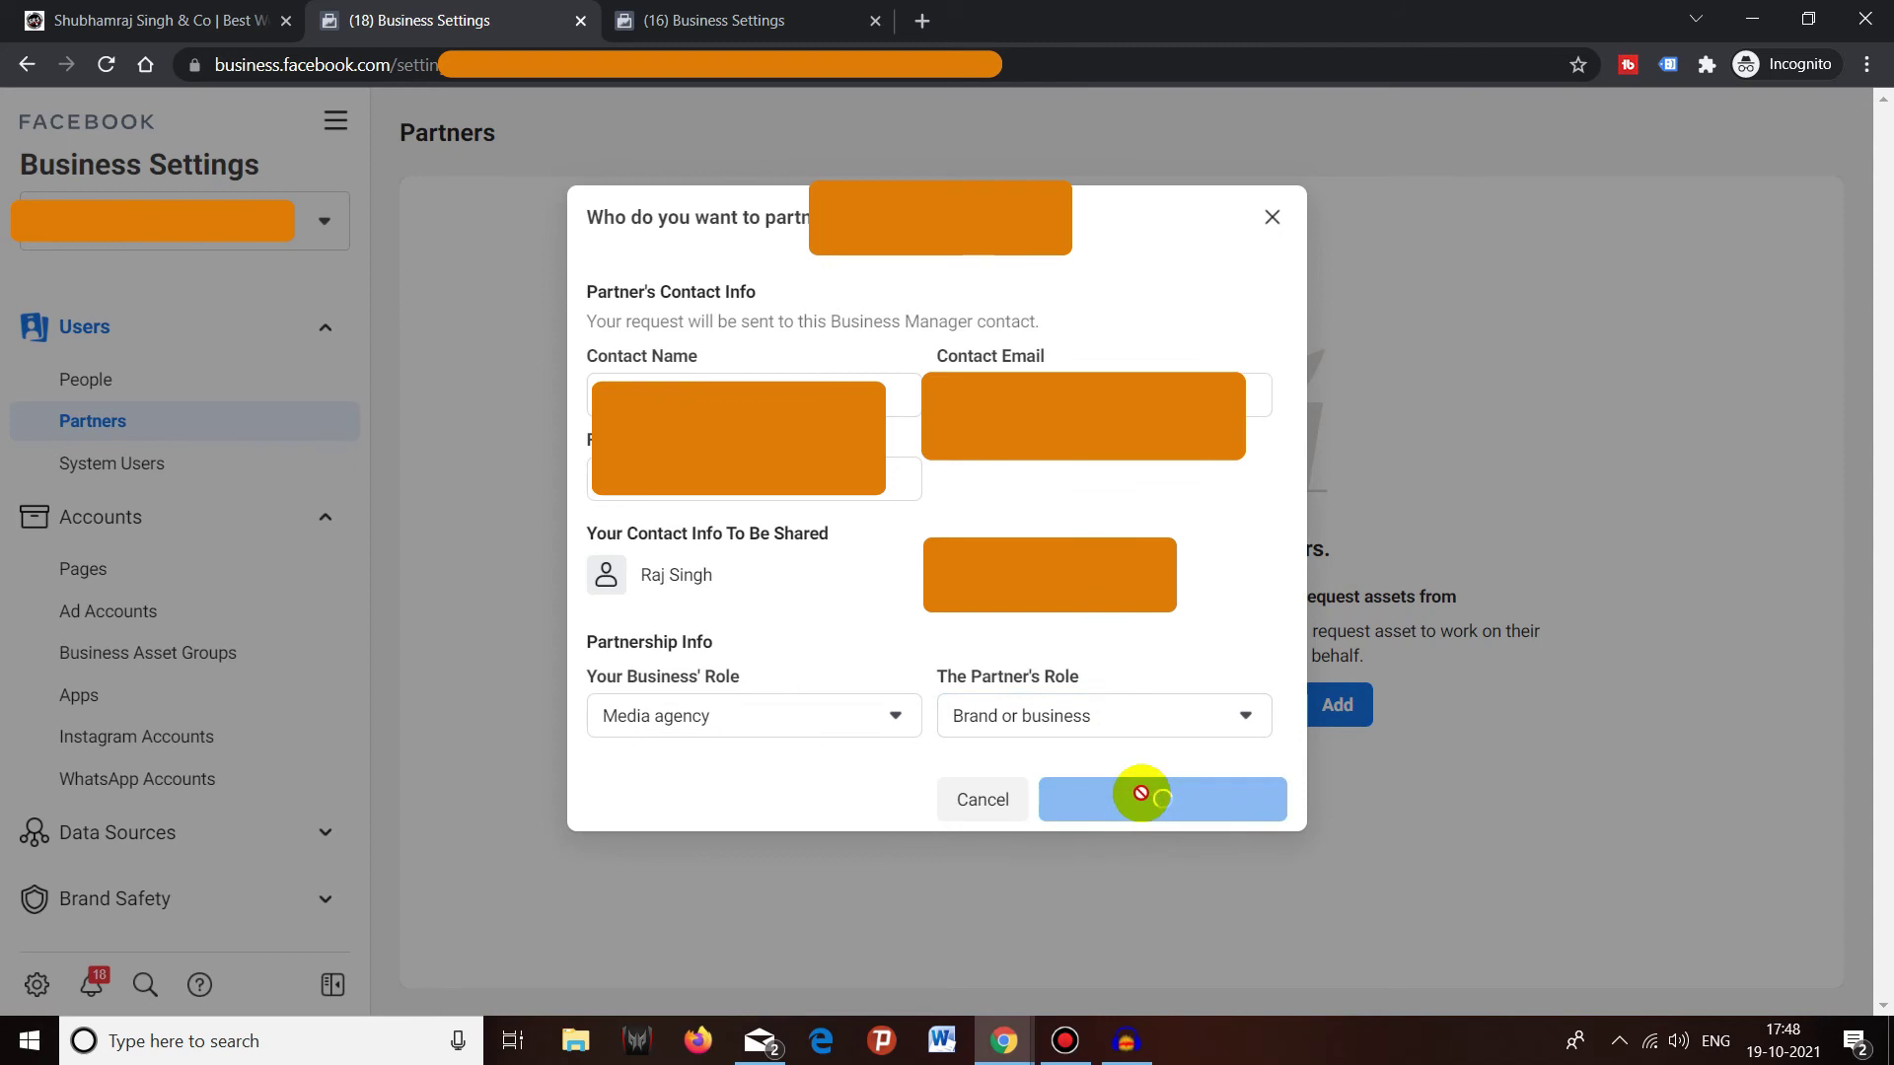
{"action": "scroll", "coordinate": [730, 394], "scroll_direction": "down", "scroll_amount": 3}
{"action": "scroll", "coordinate": [700, 412], "scroll_direction": "up", "scroll_amount": 3}
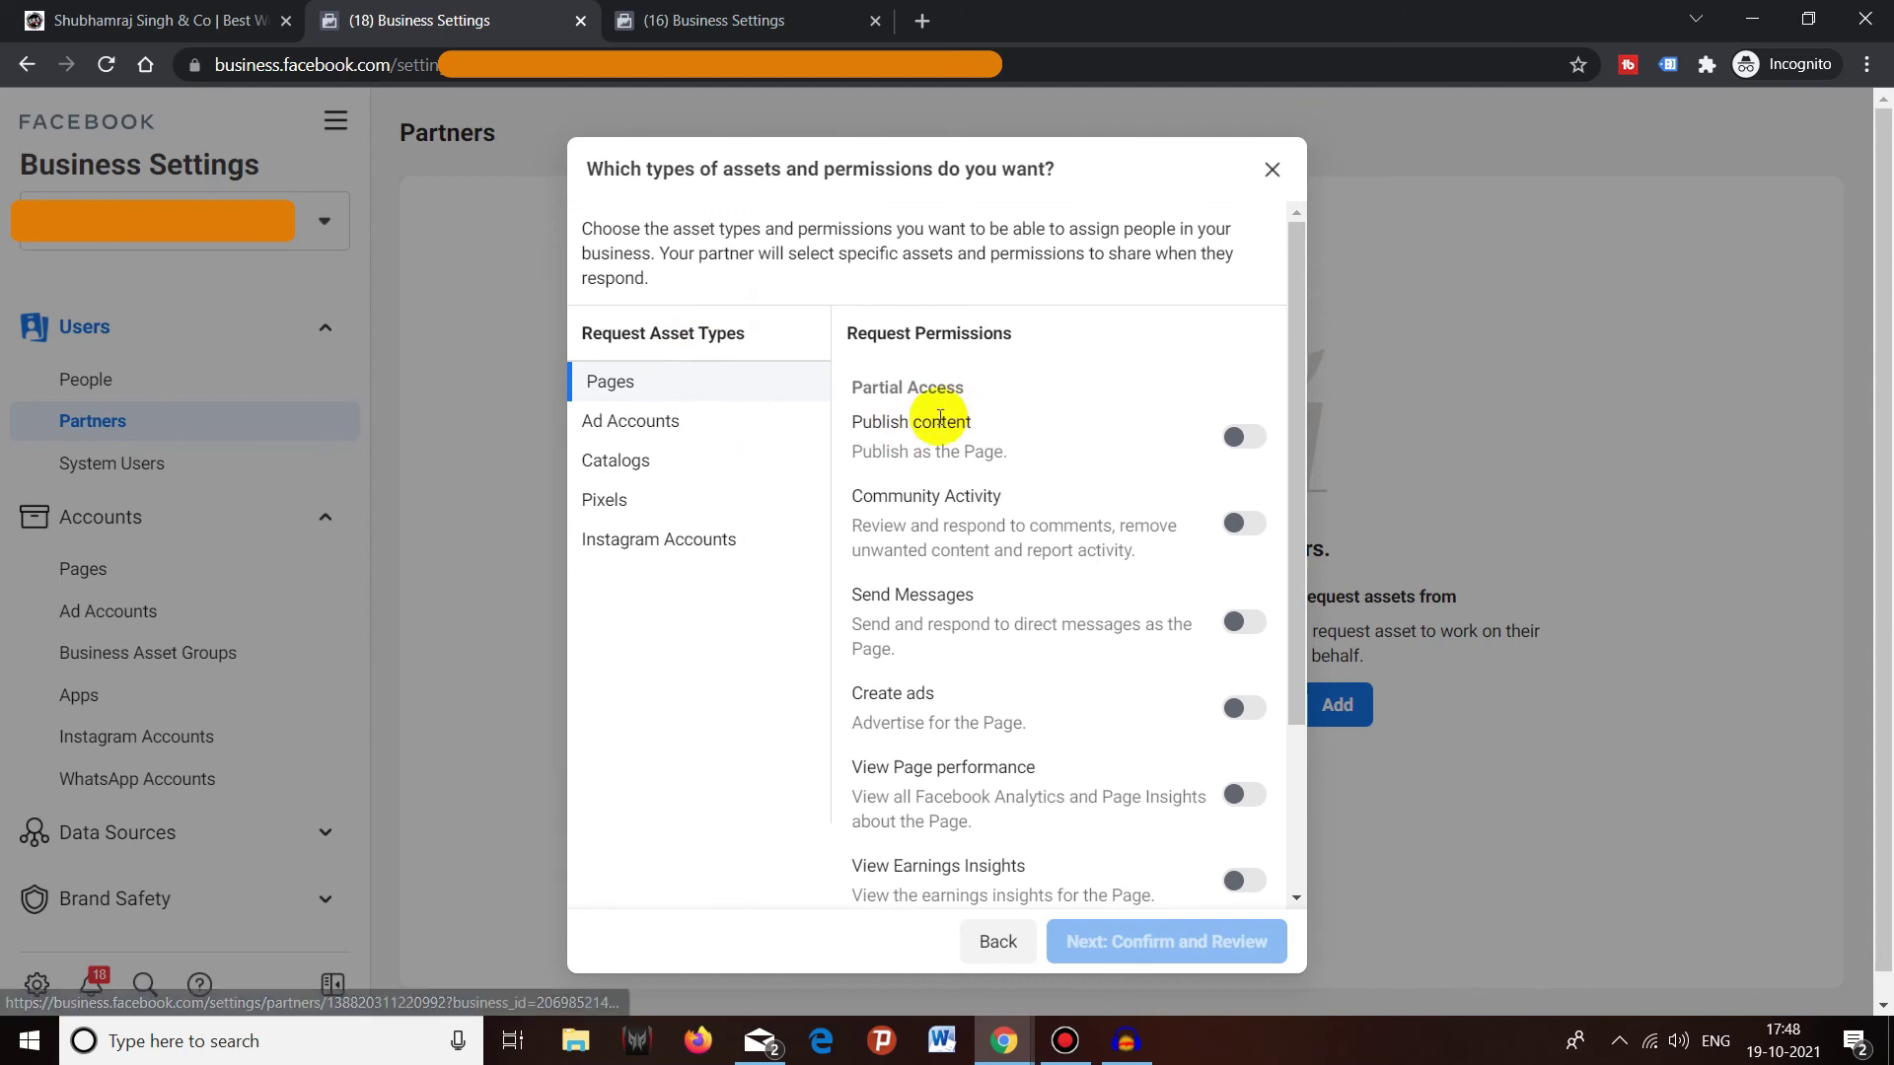
{"action": "scroll", "coordinate": [987, 473], "scroll_direction": "down", "scroll_amount": 3}
{"action": "left_click", "coordinate": [1238, 813]}
{"action": "scroll", "coordinate": [1086, 724], "scroll_direction": "up", "scroll_amount": 3}
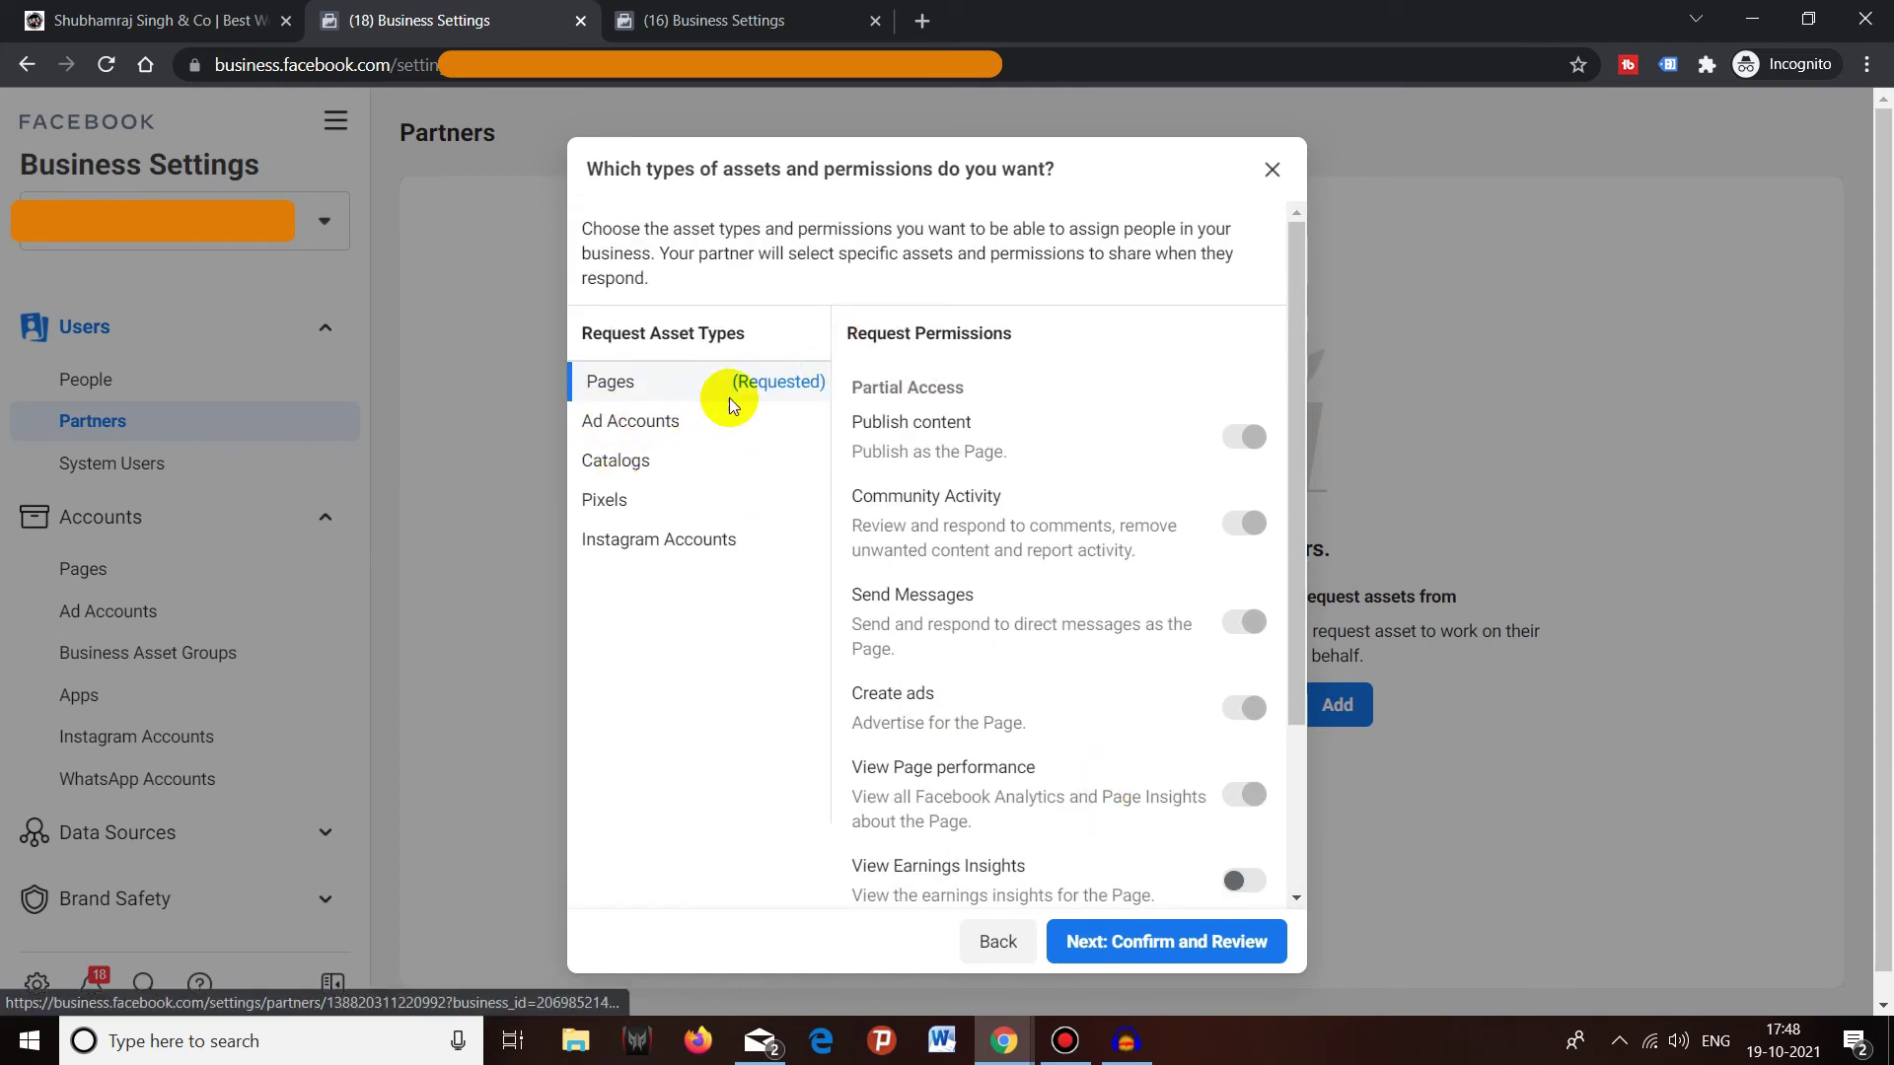
Step: Review and send the partner request without a message, and copy the link to the sent request
{"action": "left_click", "coordinate": [1240, 945]}
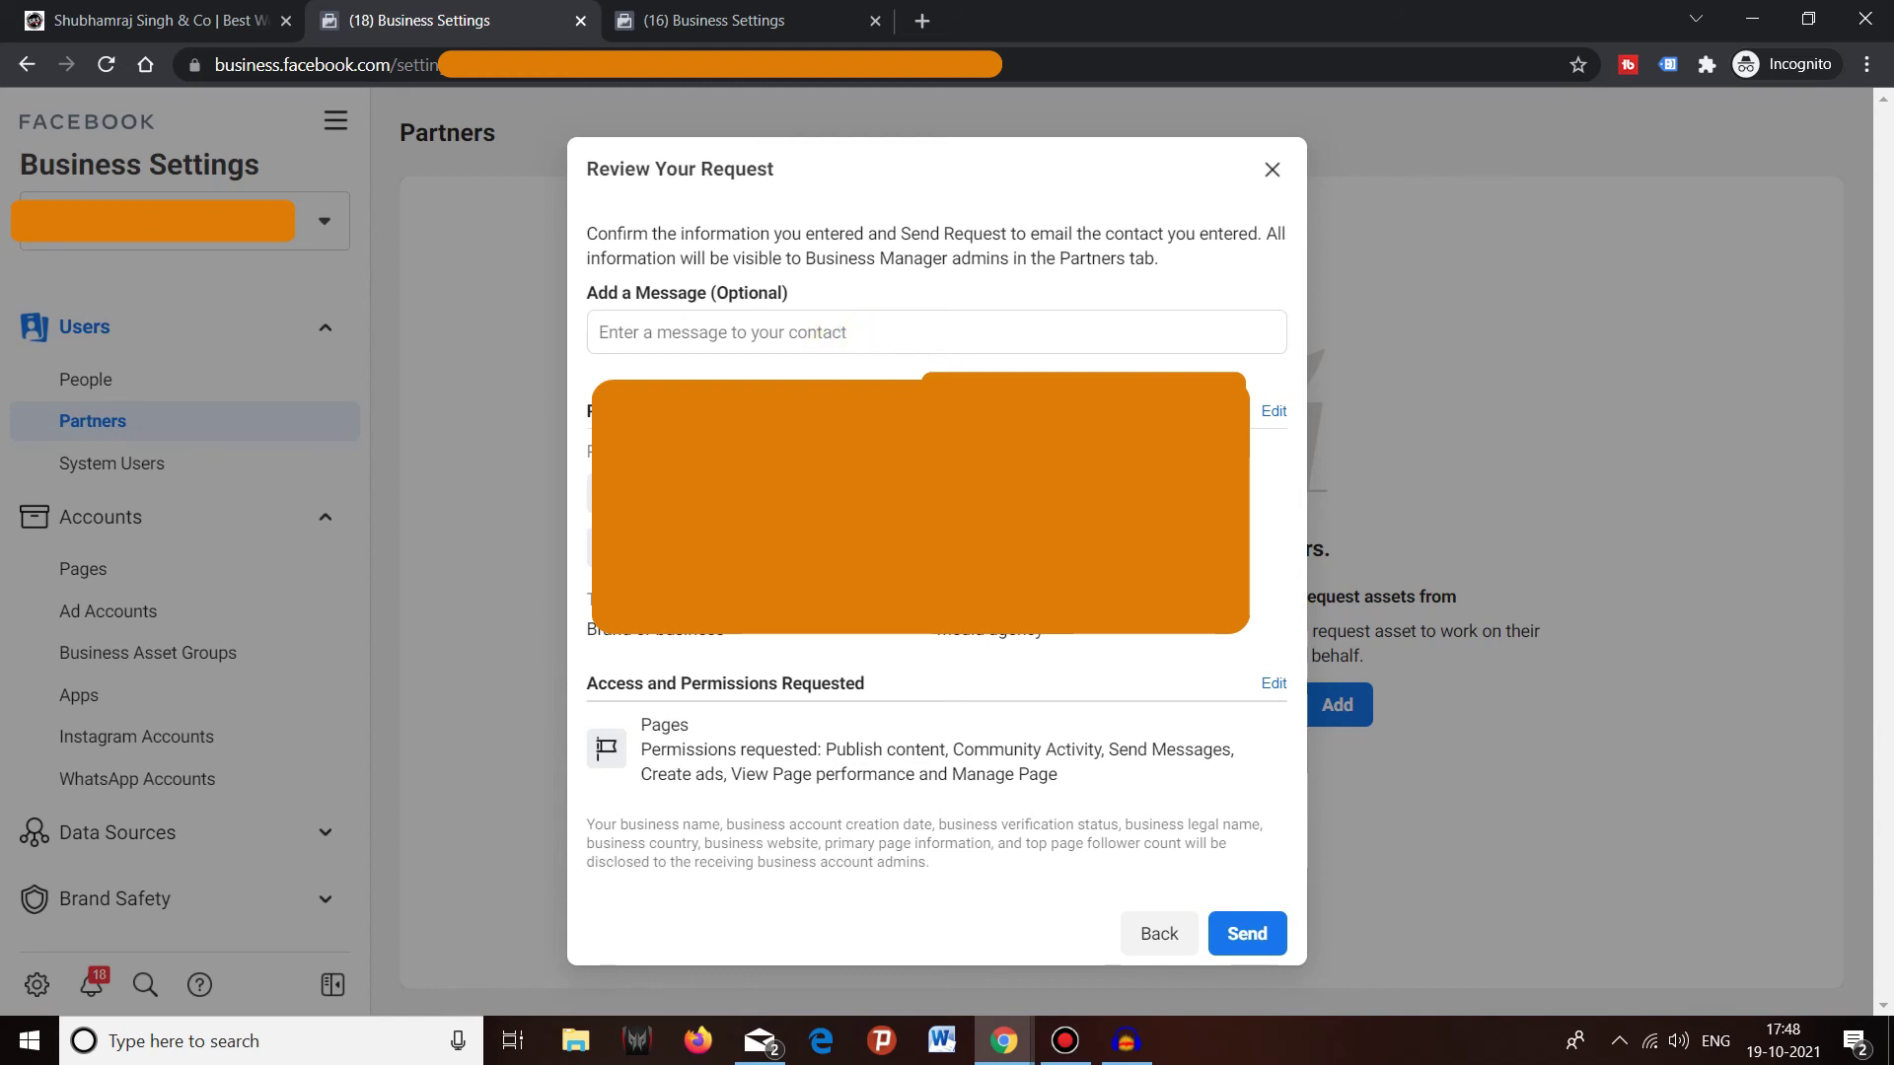
{"action": "left_click", "coordinate": [1251, 937]}
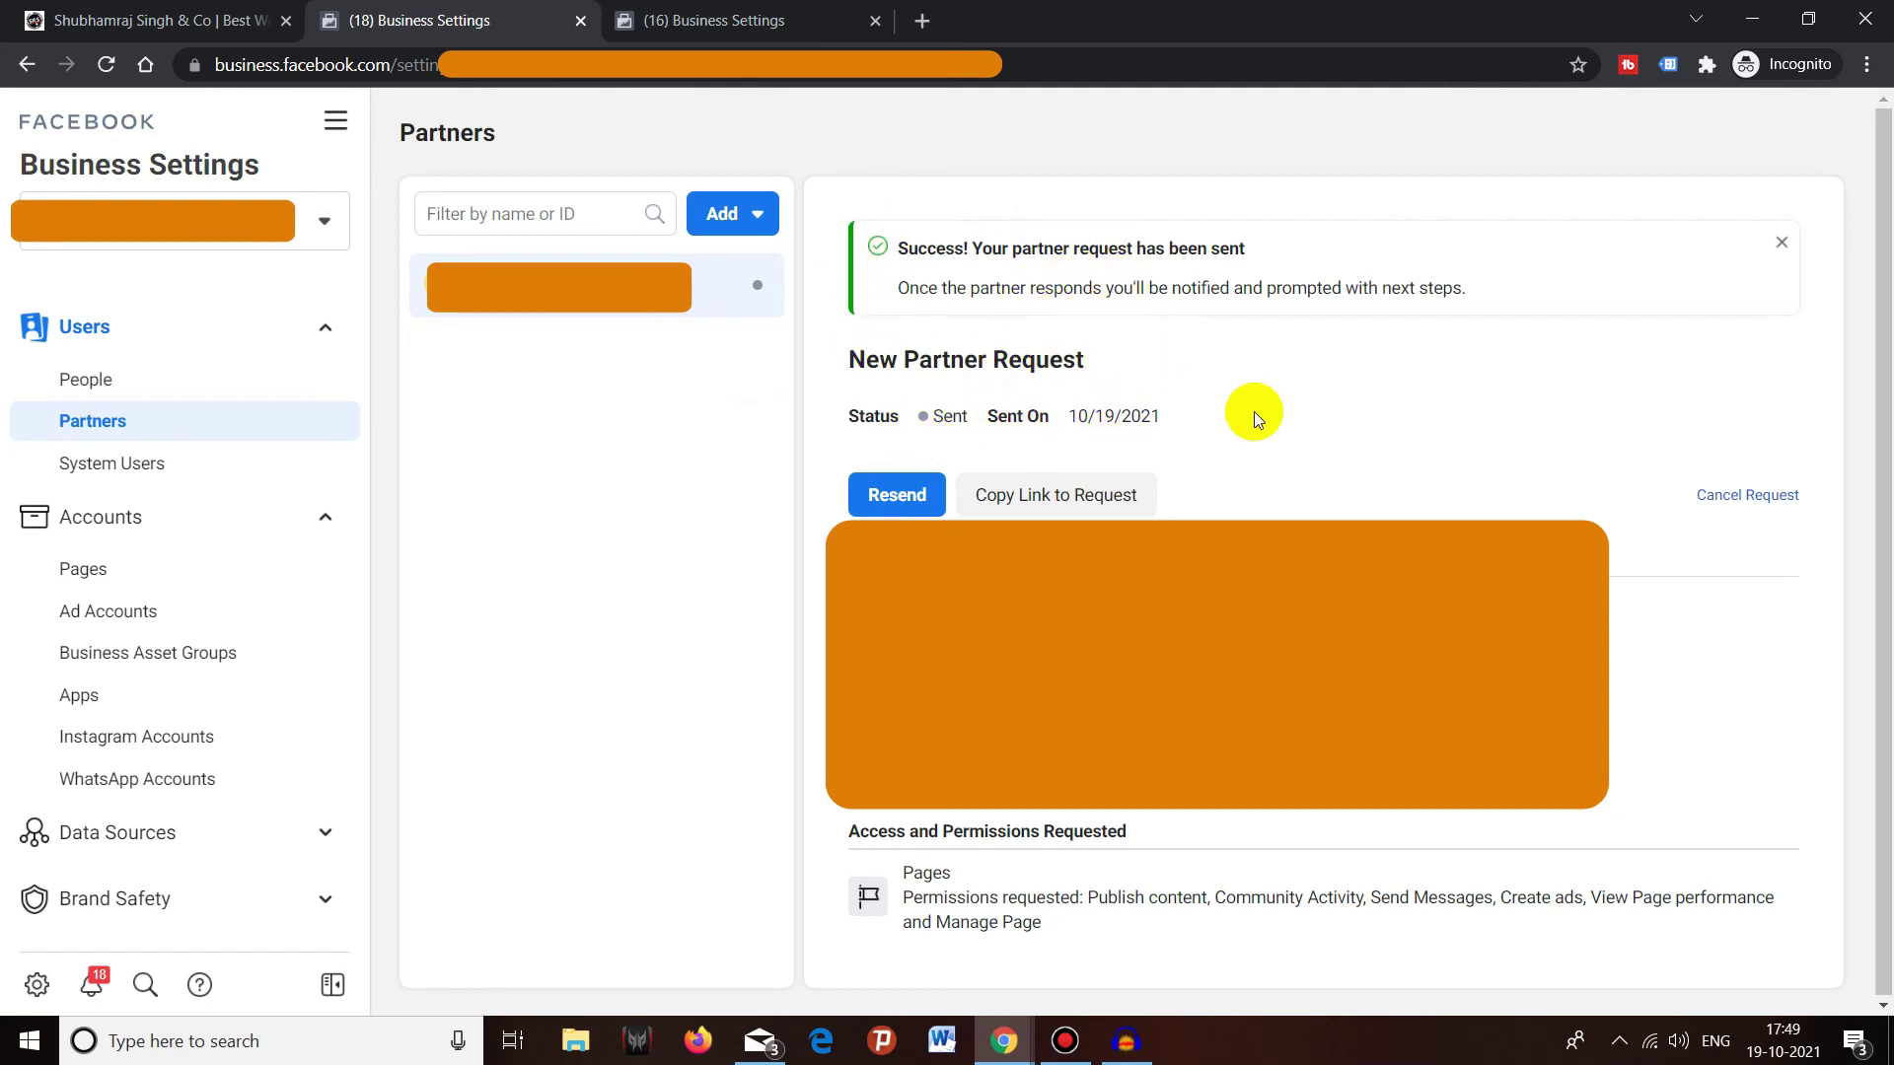
{"action": "left_click", "coordinate": [1080, 511]}
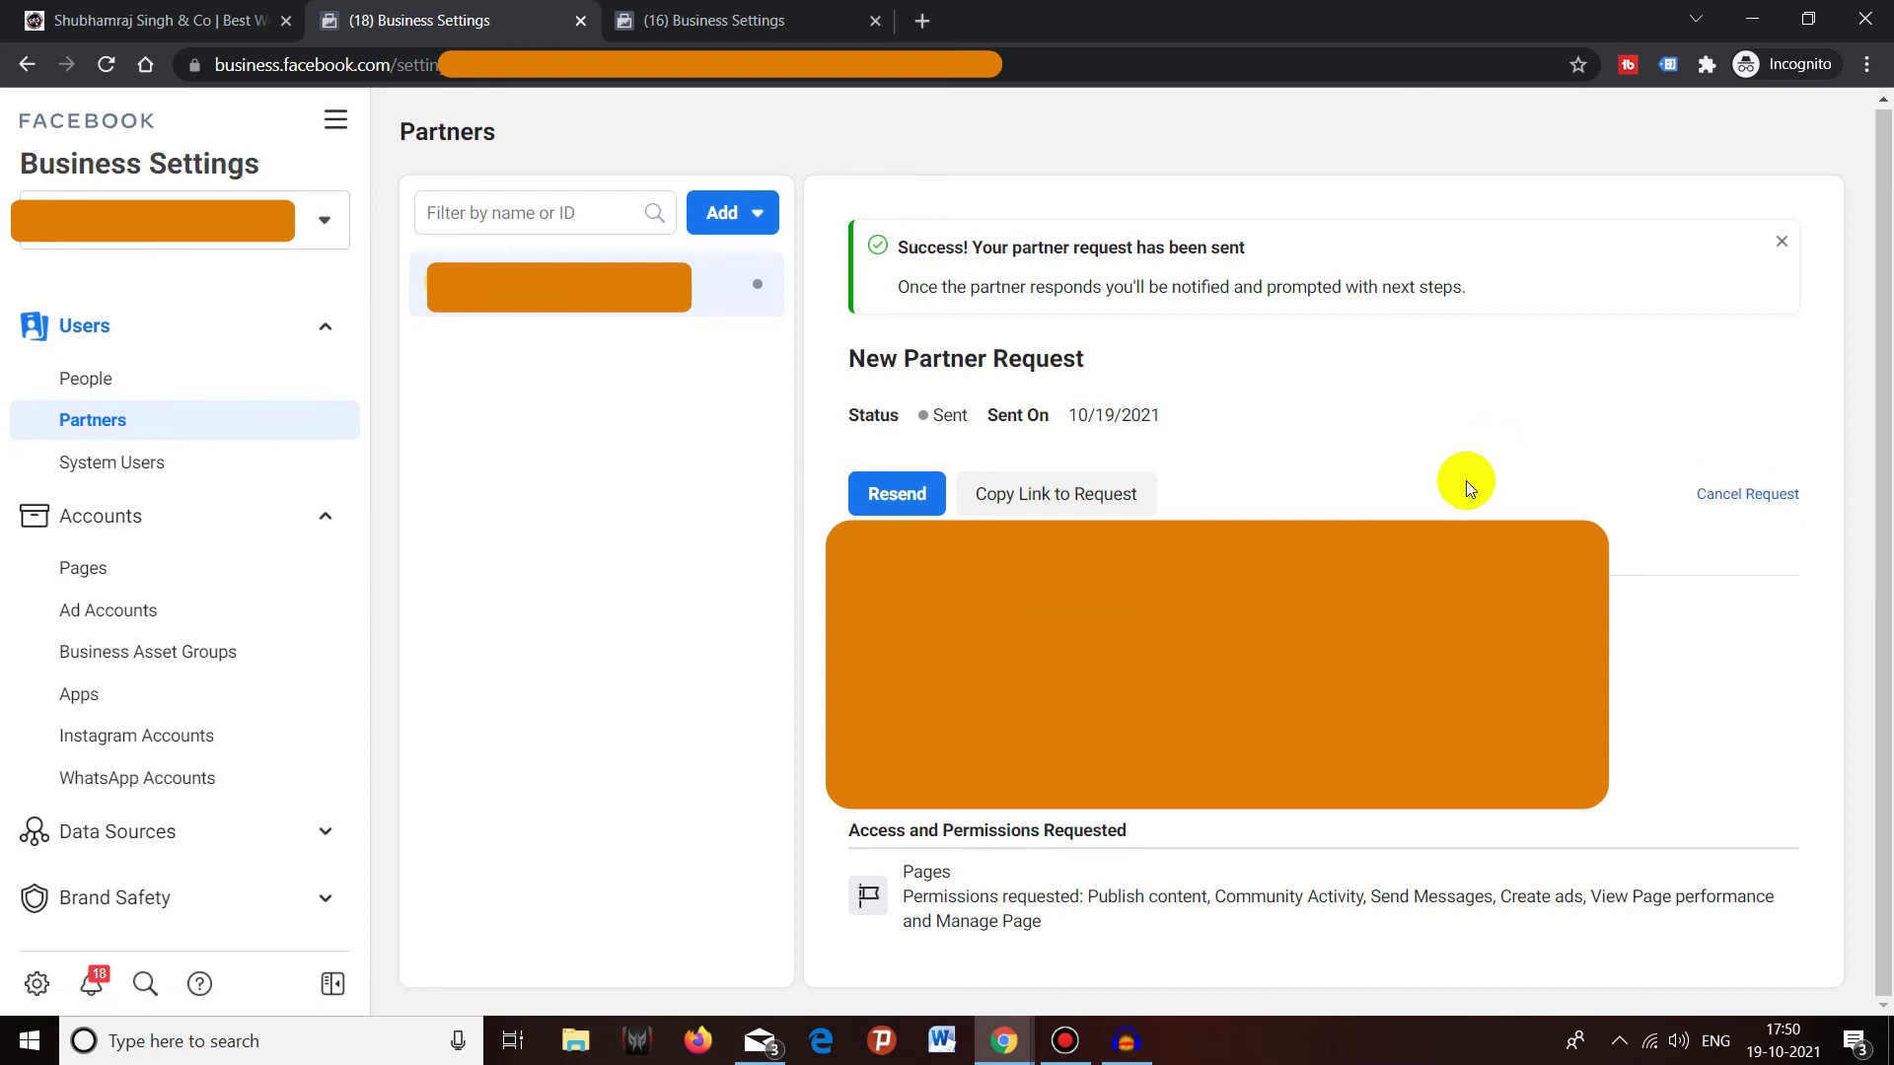
Step: Switch to Furnitureoxide's Business Settings, open the response introduction for the received partner request and close it without responding
{"action": "key", "text": "ctrl+Tab"}
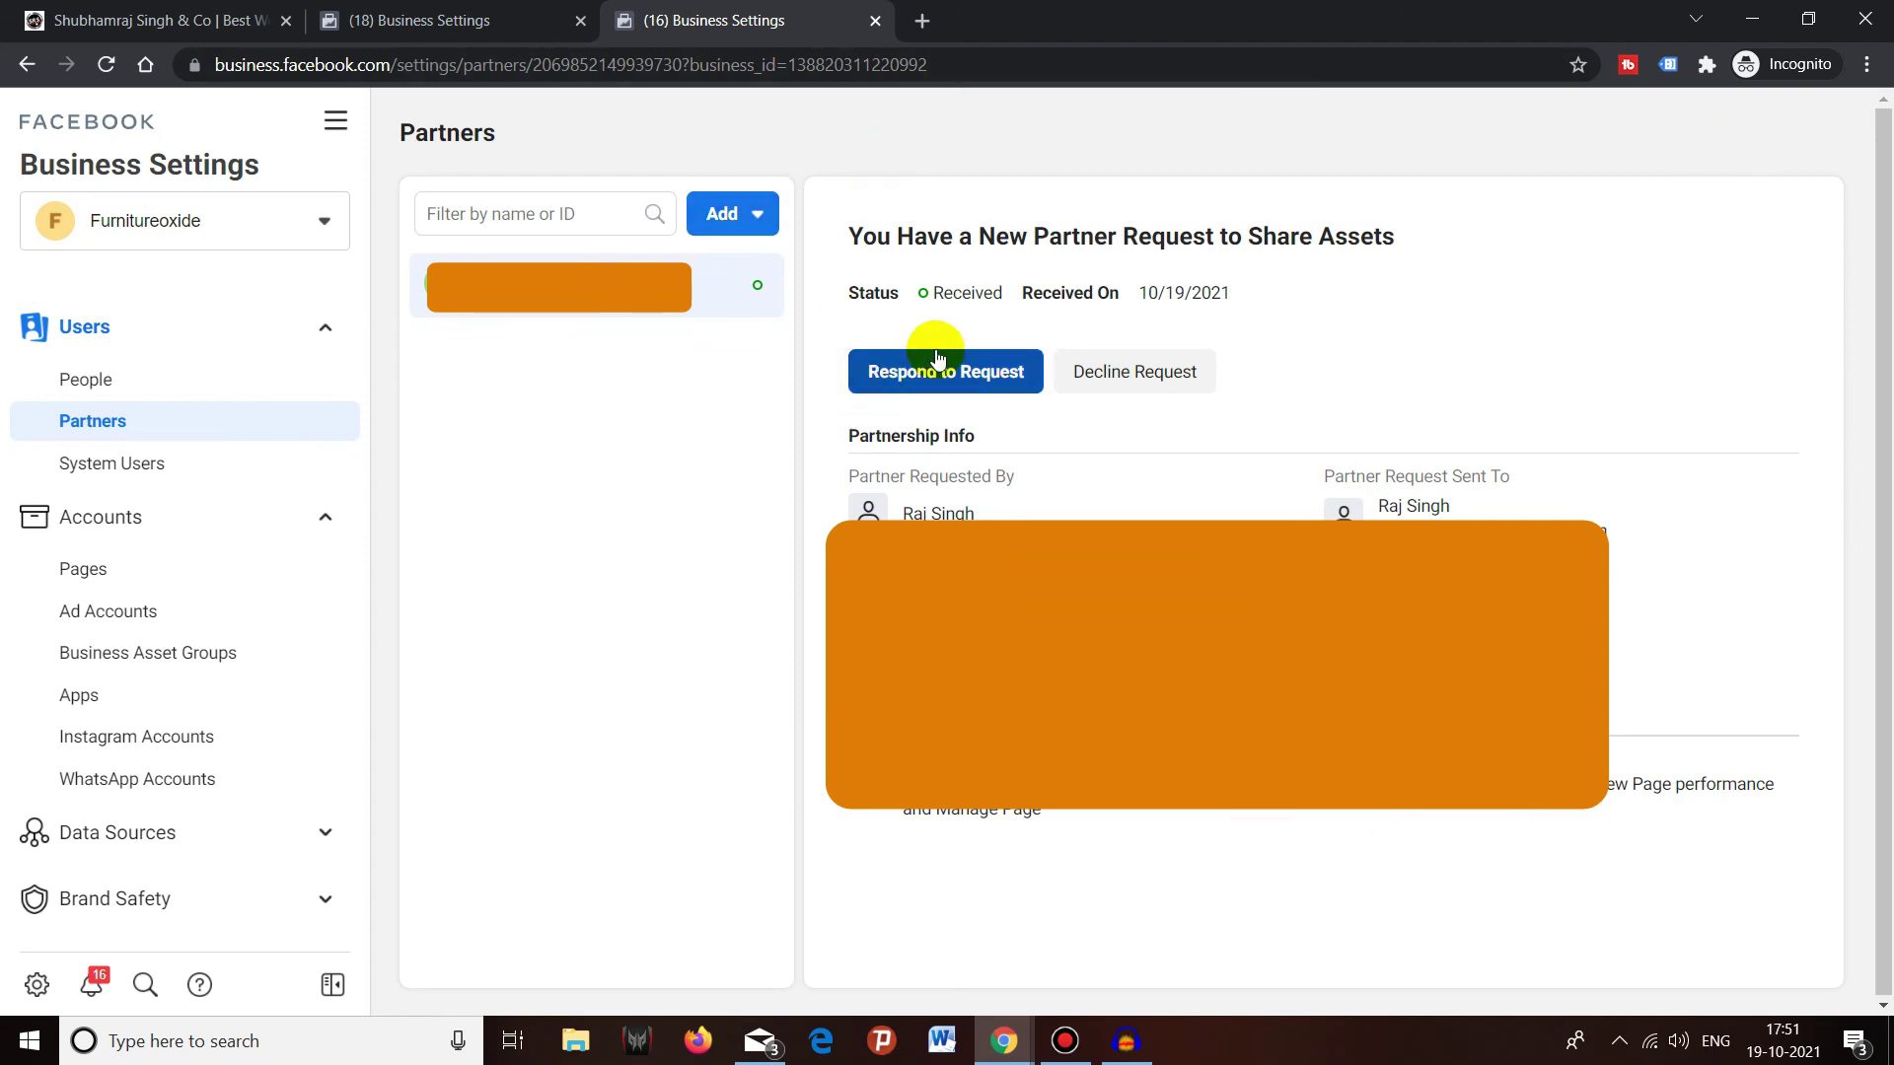
{"action": "left_click", "coordinate": [964, 378]}
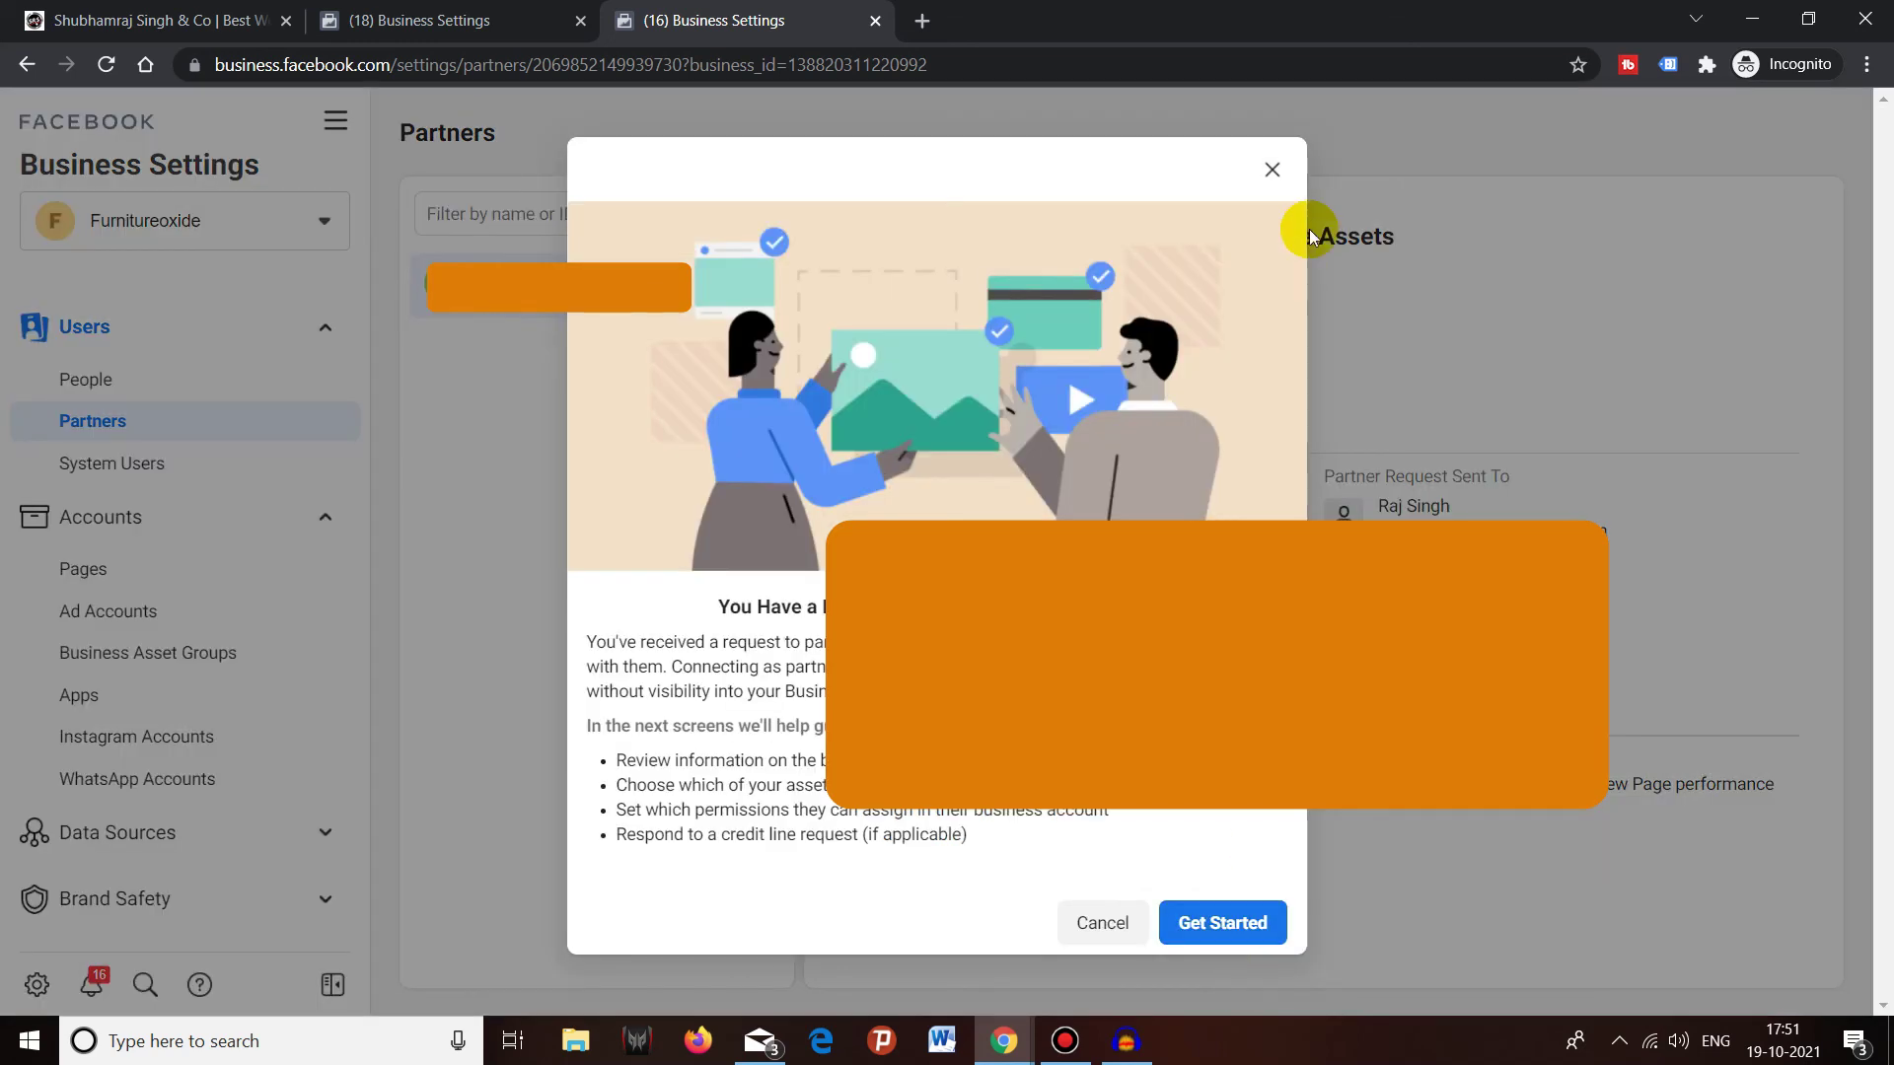
{"action": "left_click", "coordinate": [1272, 168]}
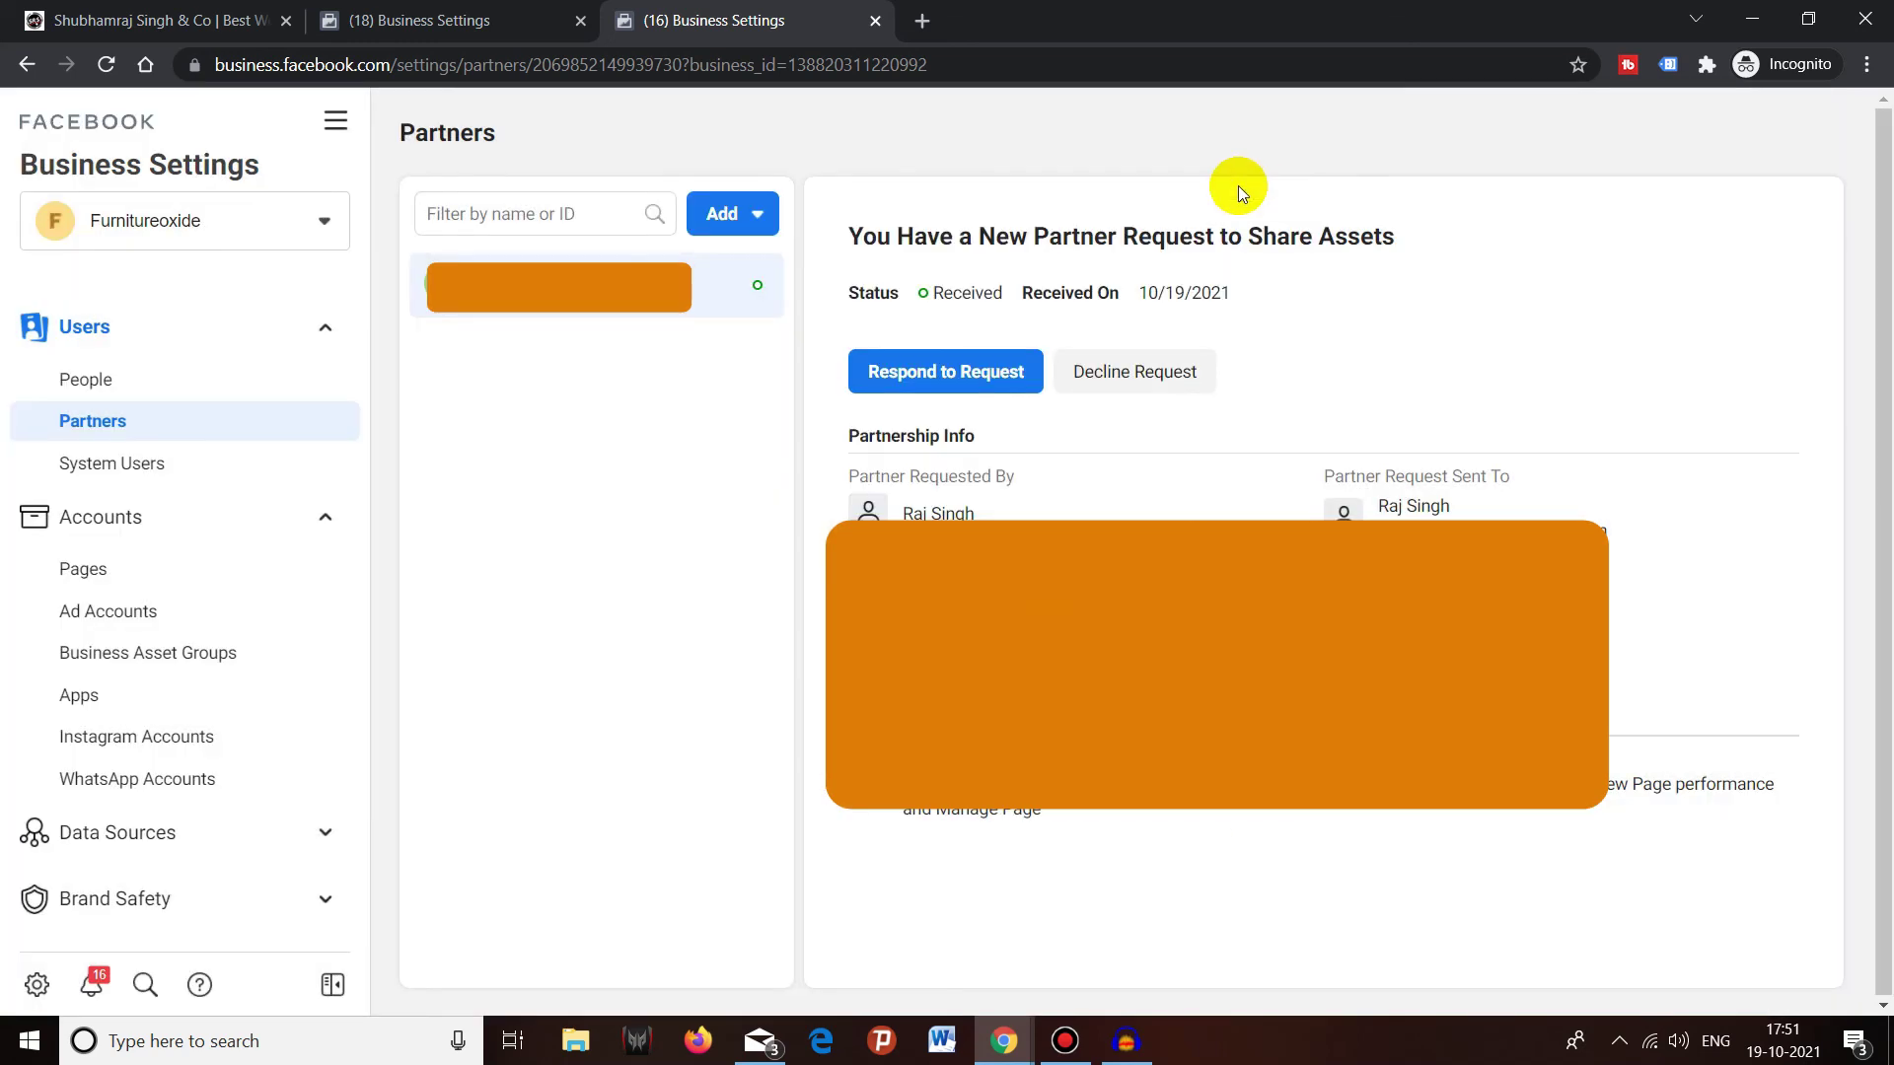